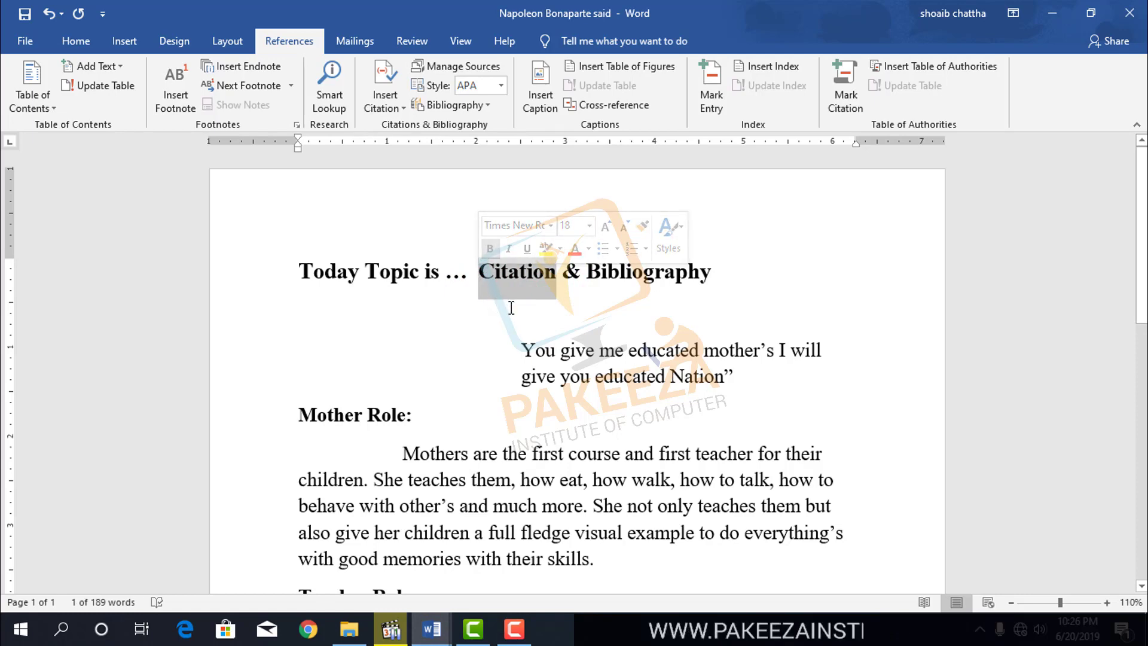
- Look over the document from its title through the Mother Role and Teacher Role sections
left_click(511, 307)
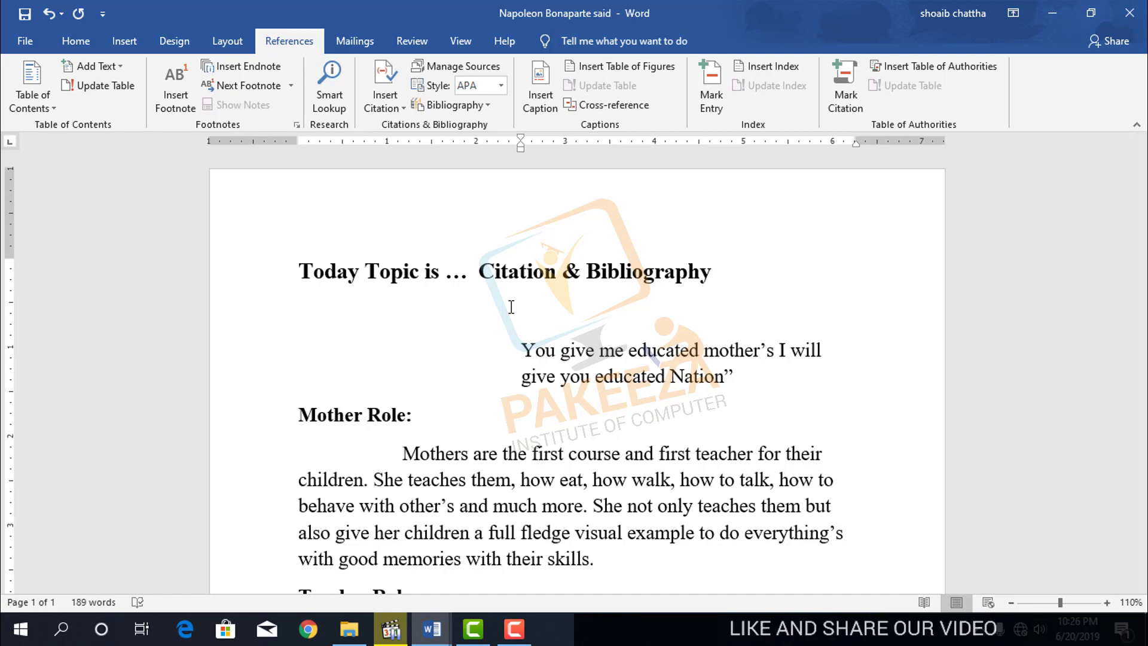
scroll(511, 306, "down", 5)
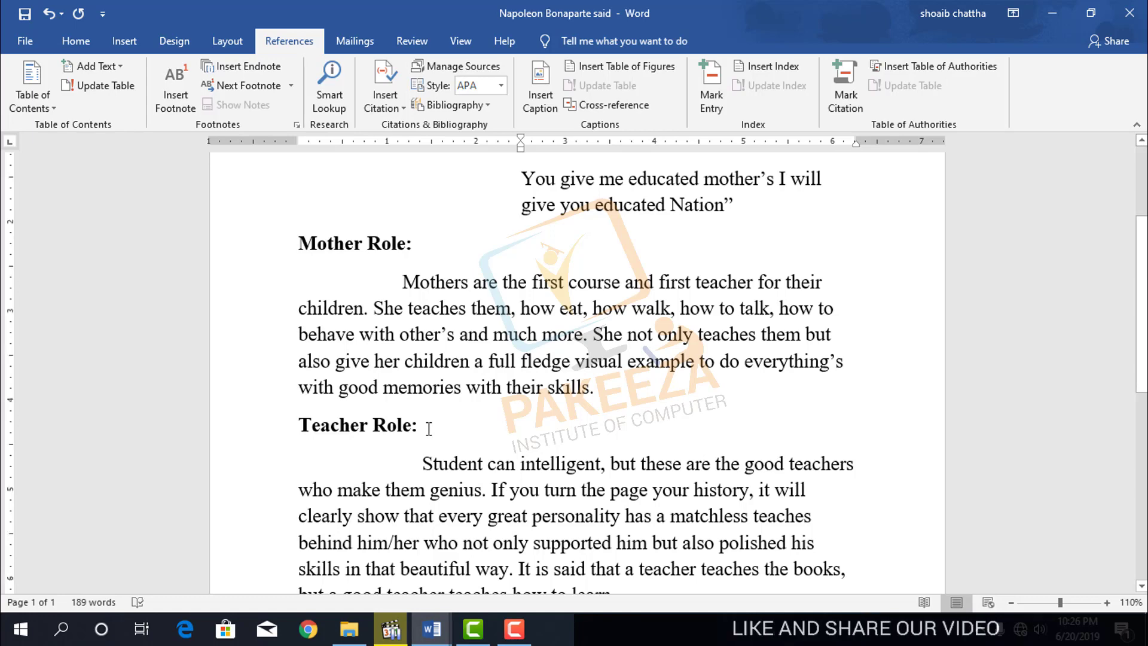
scroll(429, 428, "down", 1)
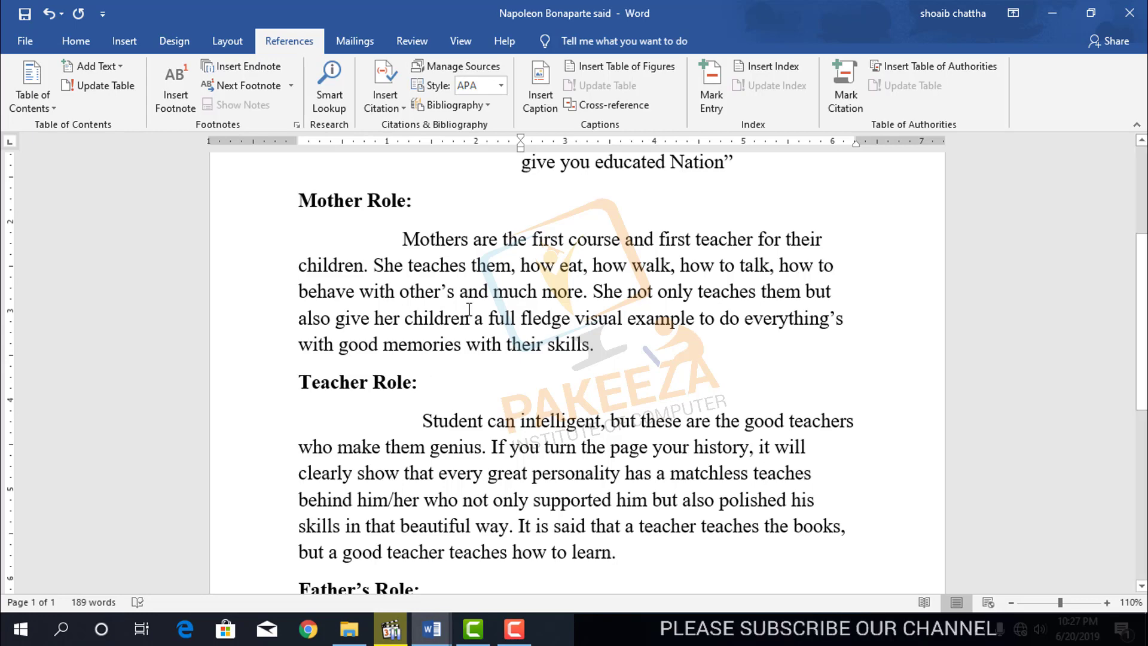
scroll(468, 303, "up", 4)
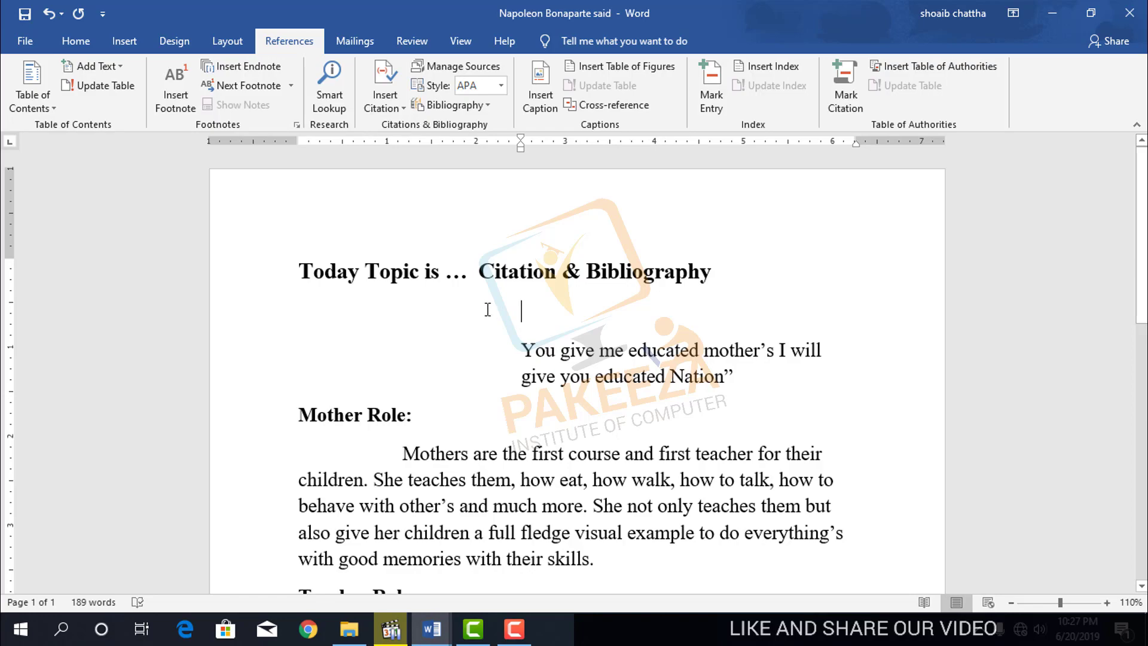
scroll(489, 309, "down", 3)
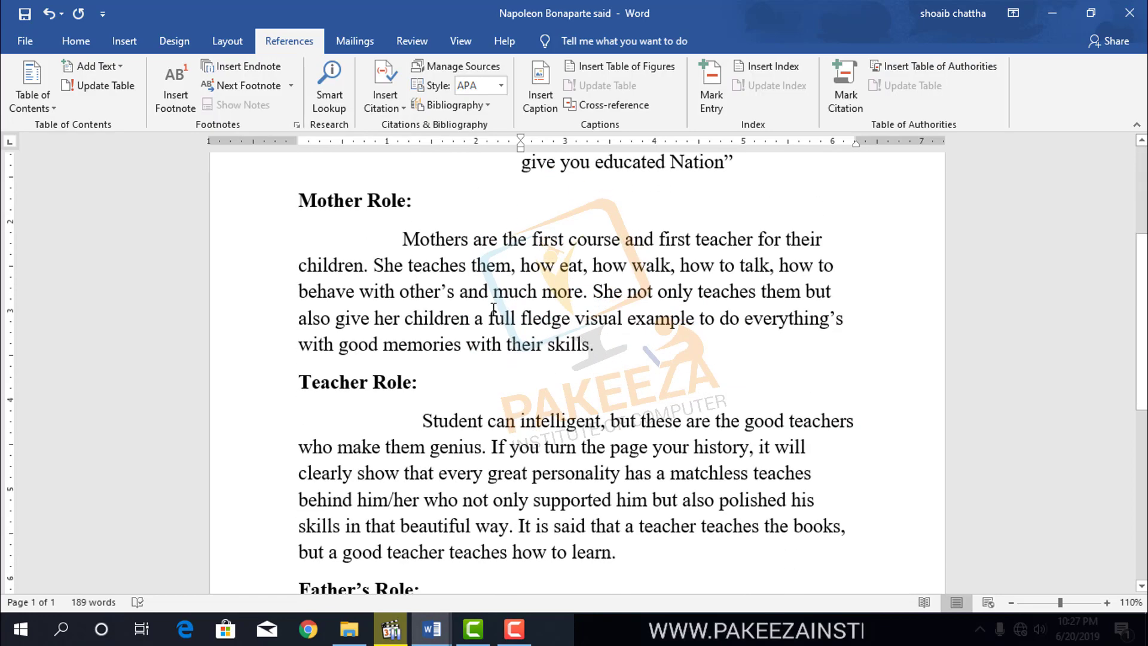
scroll(493, 308, "down", 3)
scroll(494, 302, "up", 6)
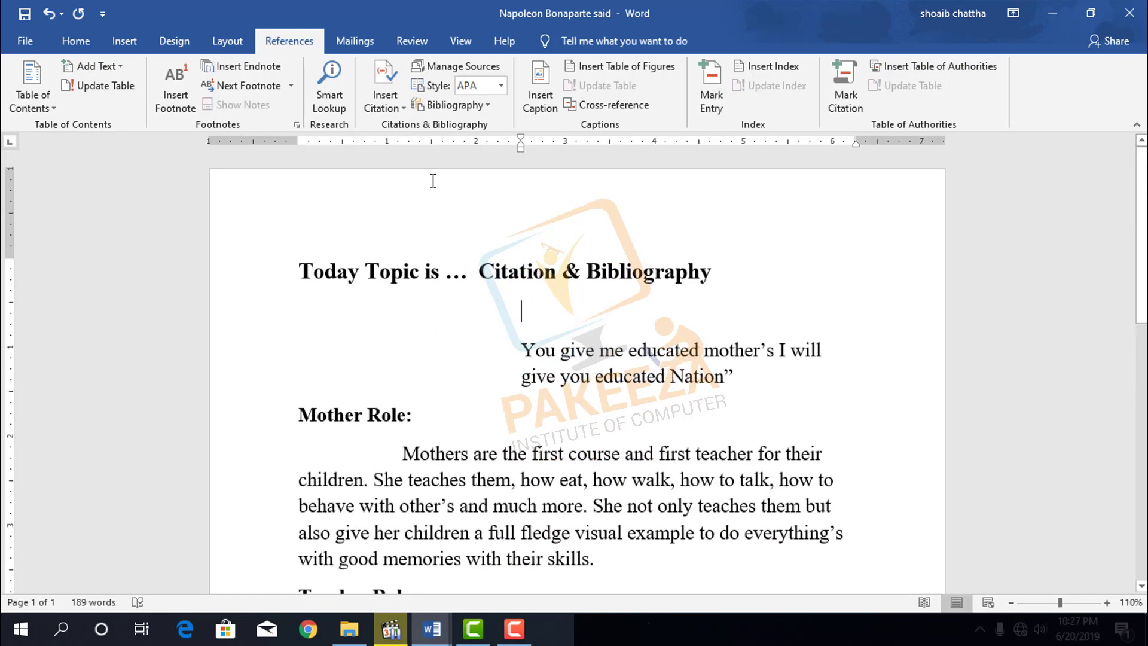
- Open the Create Source form for a new citation and review the available source types, keeping Book
left_click(405, 113)
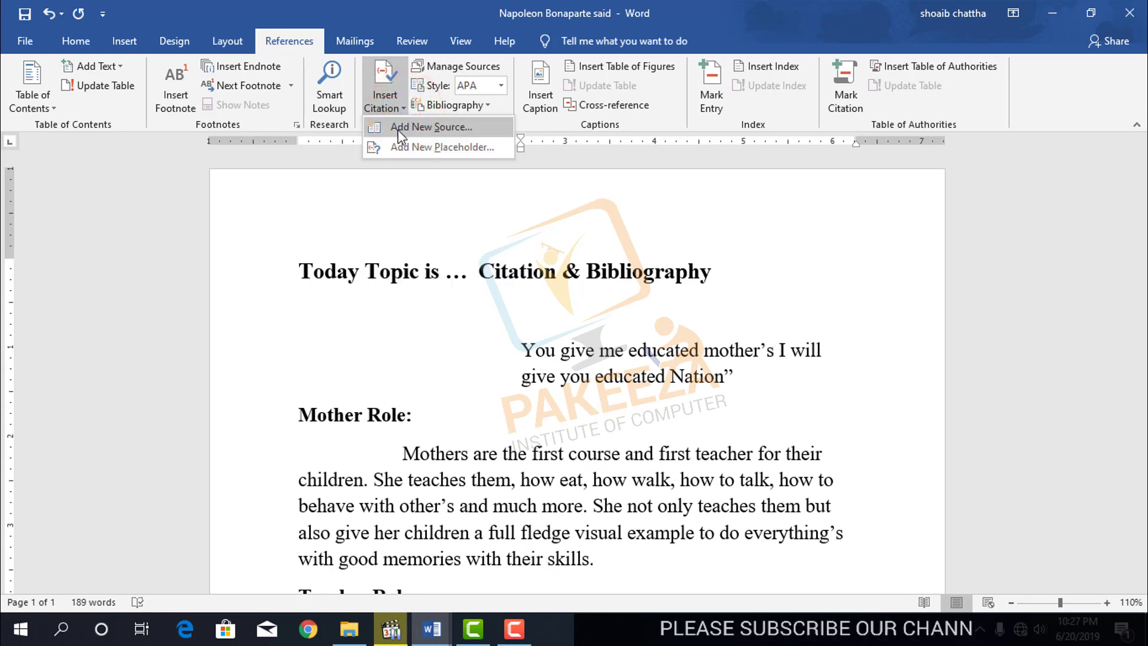
left_click(428, 127)
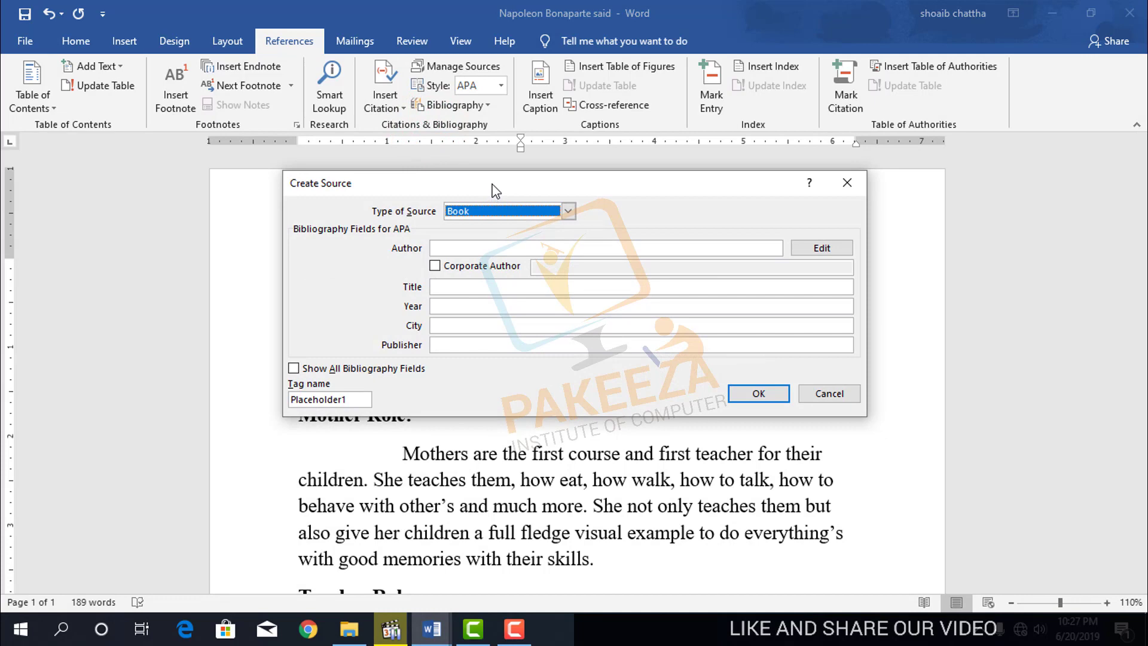
left_click_drag(496, 190, 380, 246)
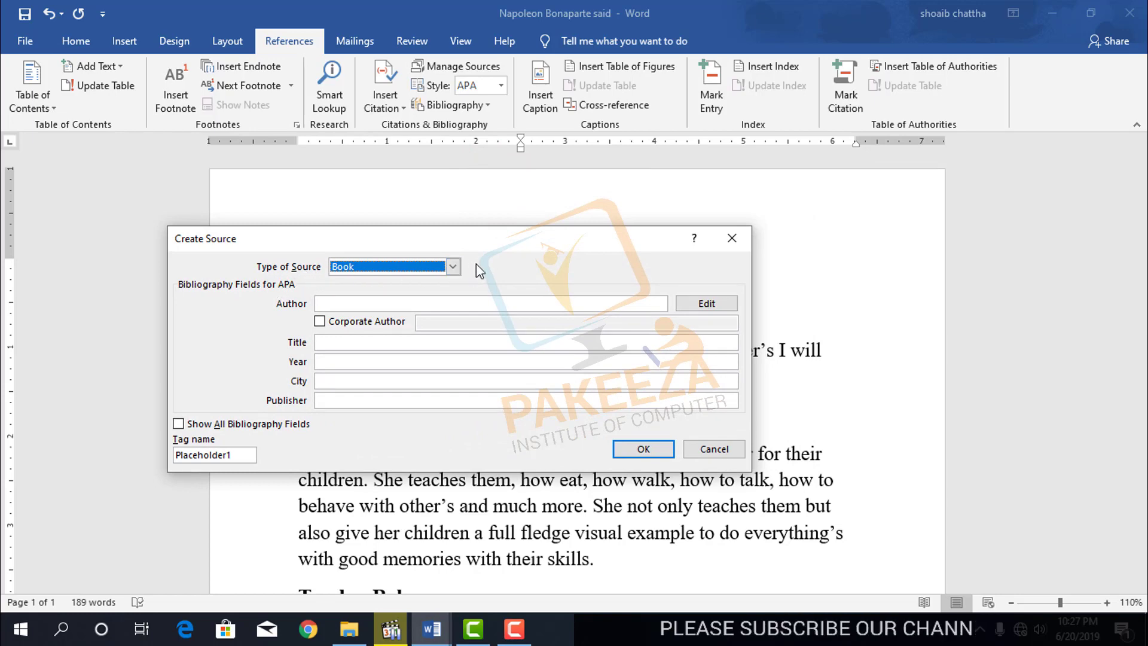
left_click_drag(481, 244, 517, 226)
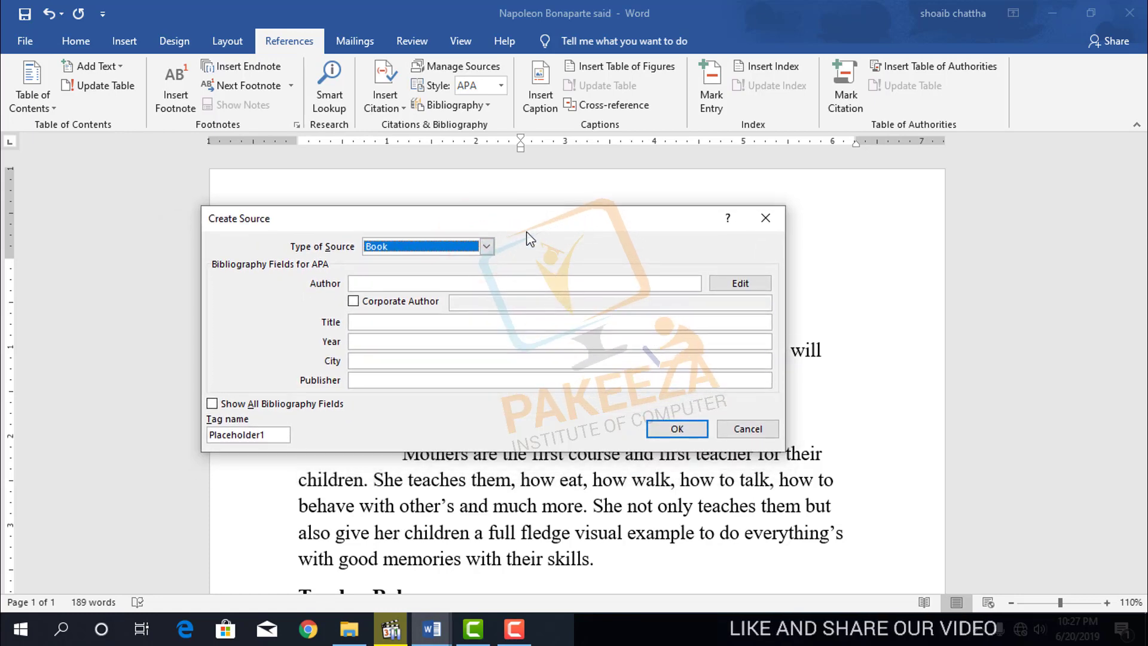
left_click(488, 247)
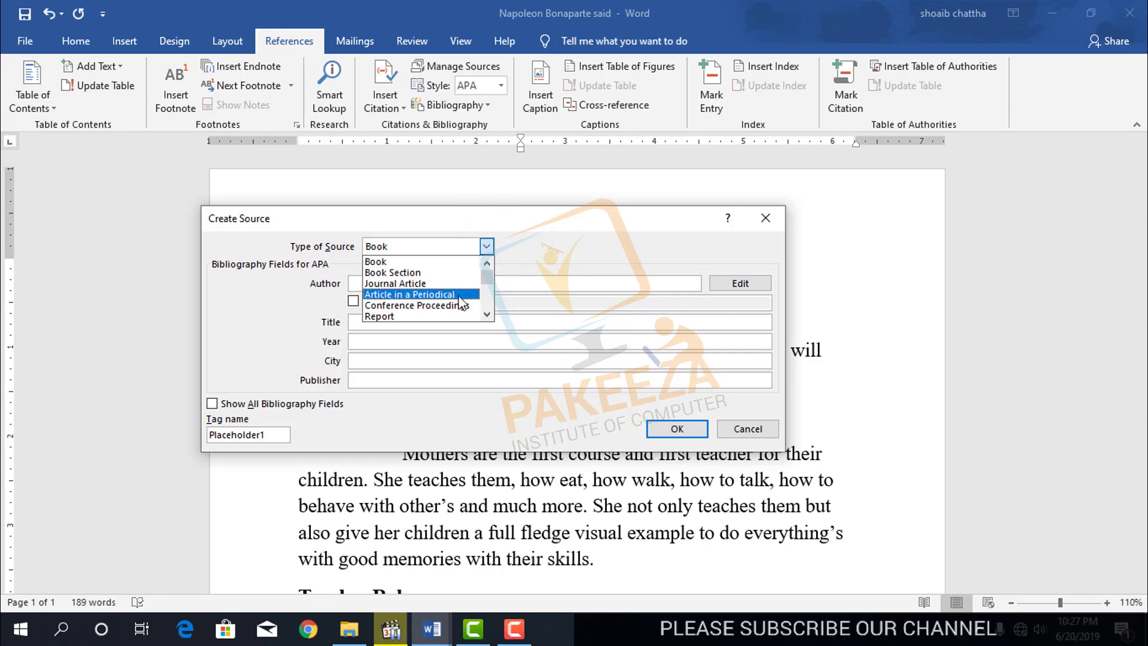
left_click(486, 276)
left_click_drag(485, 278, 484, 303)
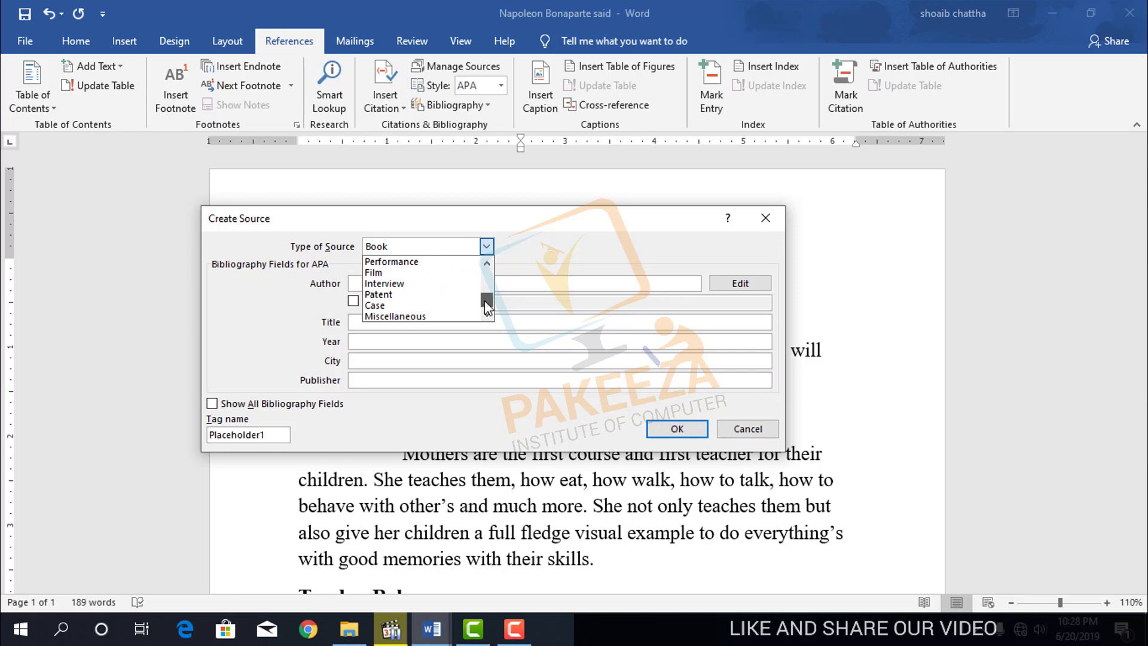
left_click_drag(484, 300, 481, 275)
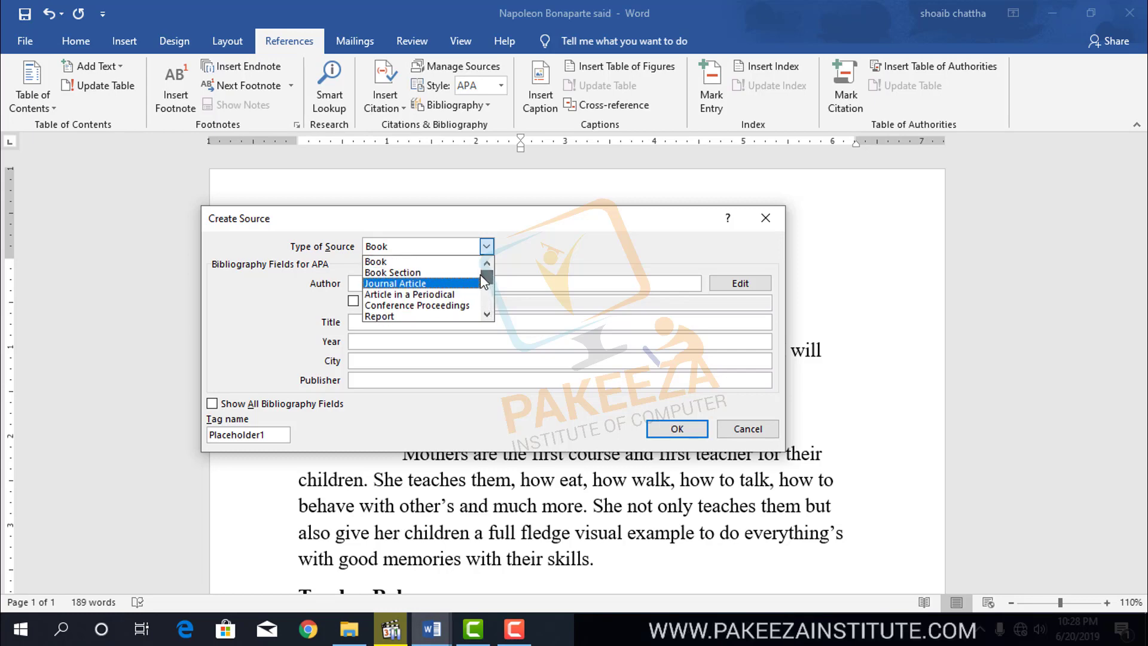
left_click(399, 262)
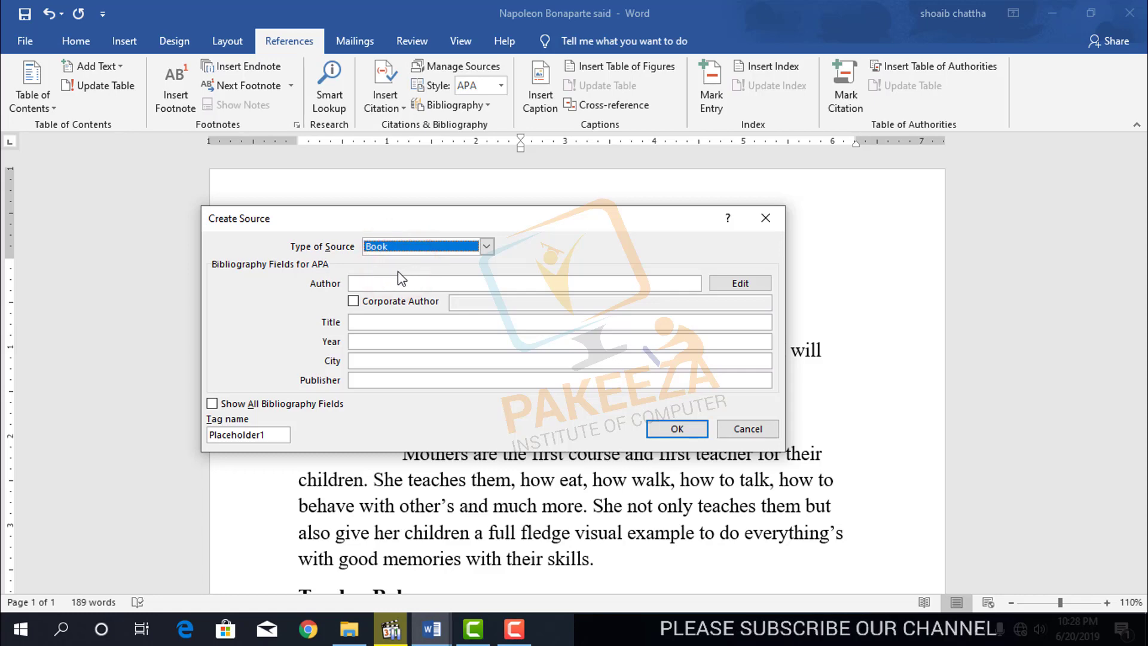
- Compare the bibliography fields of the Report and Book source types, and close the form without adding a source
left_click(391, 250)
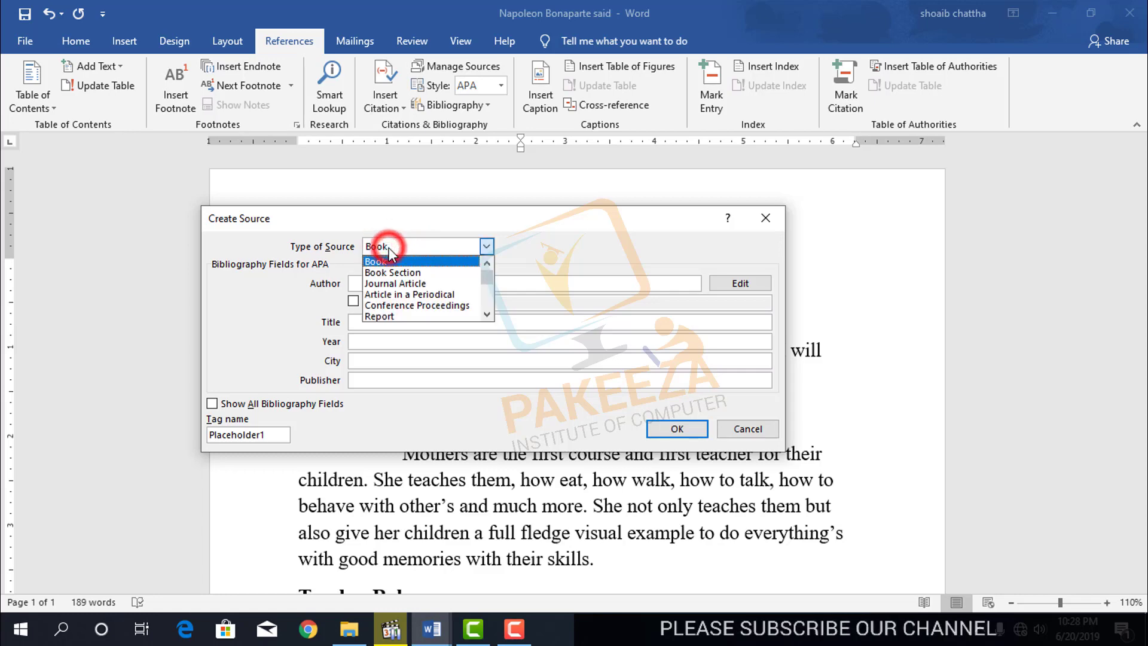
left_click(378, 317)
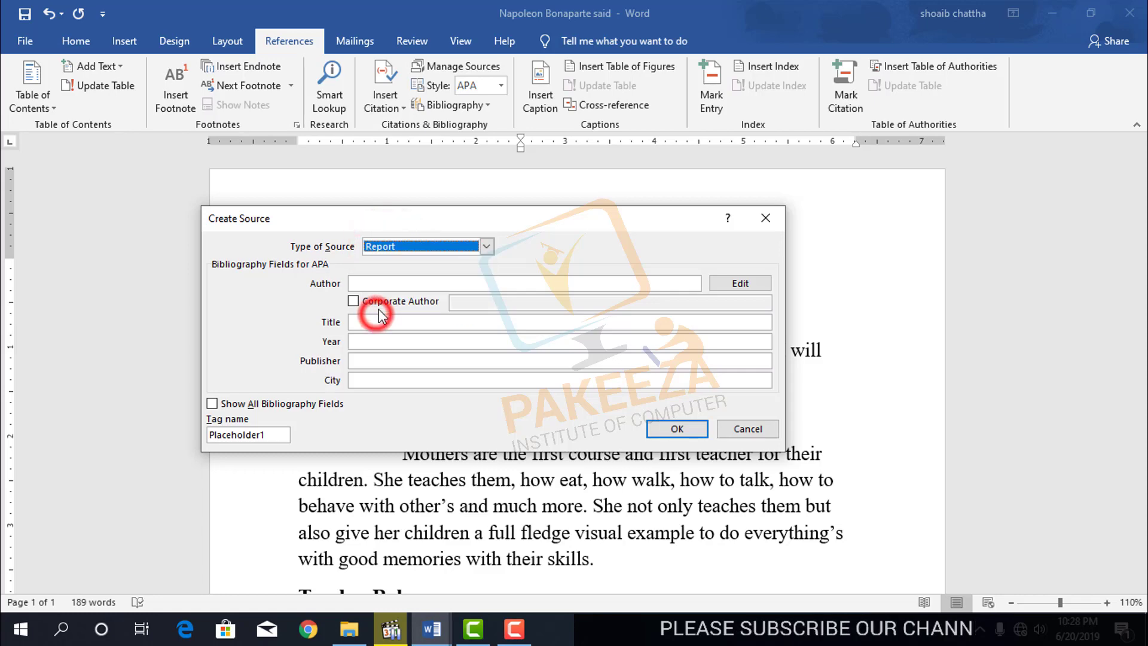
left_click(424, 246)
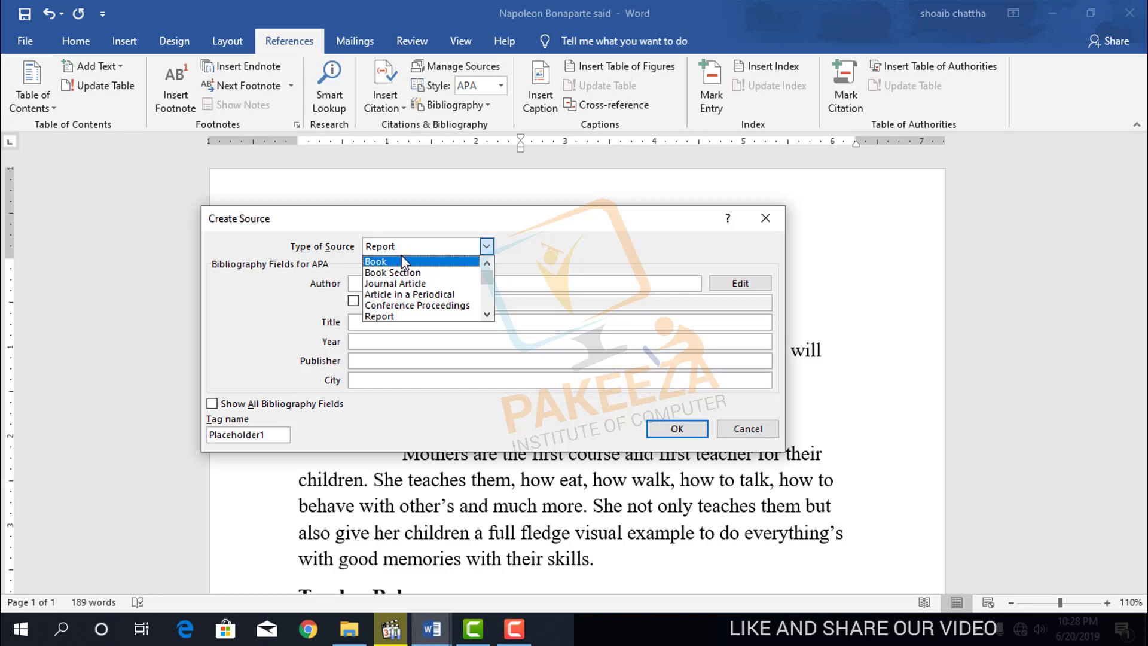
left_click(472, 262)
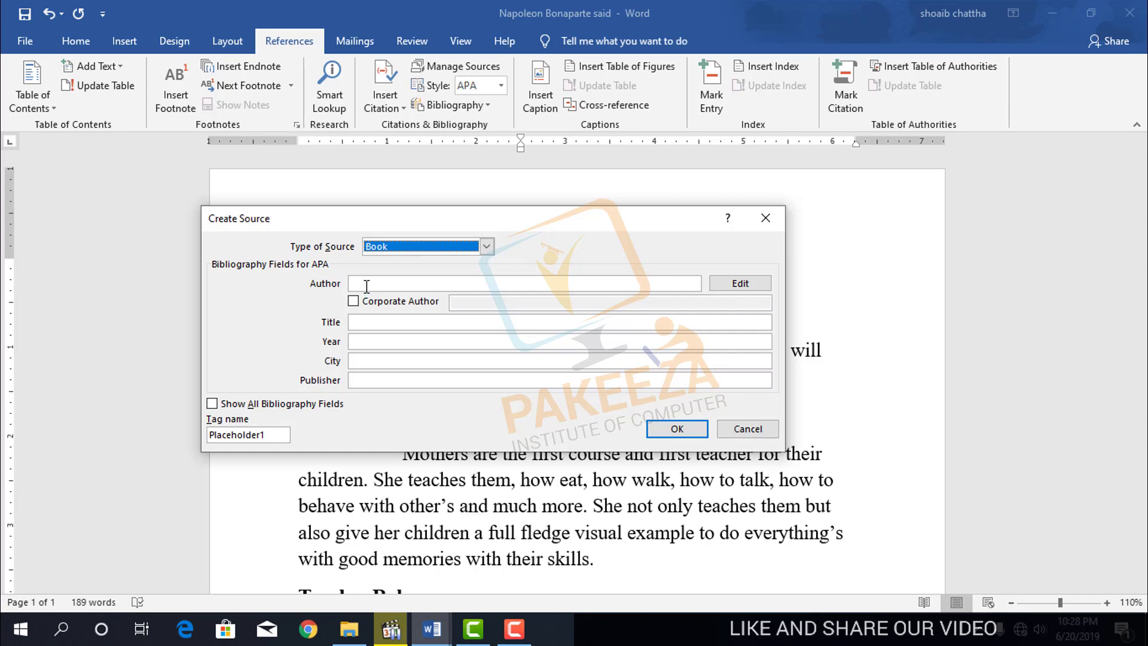
left_click(371, 323)
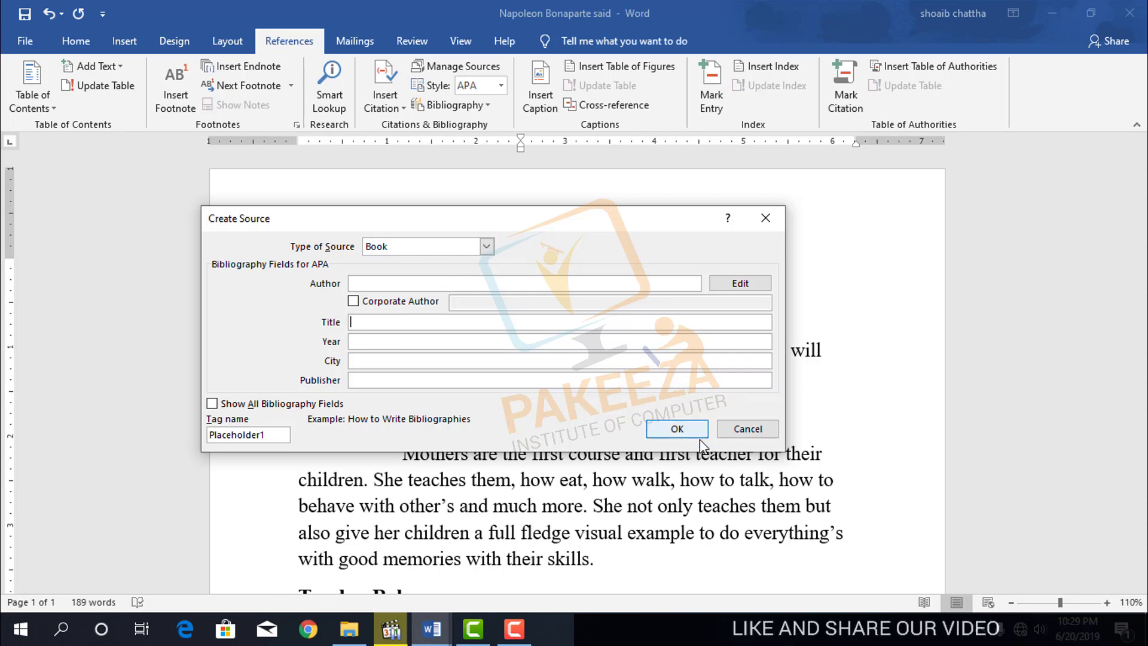
left_click(748, 429)
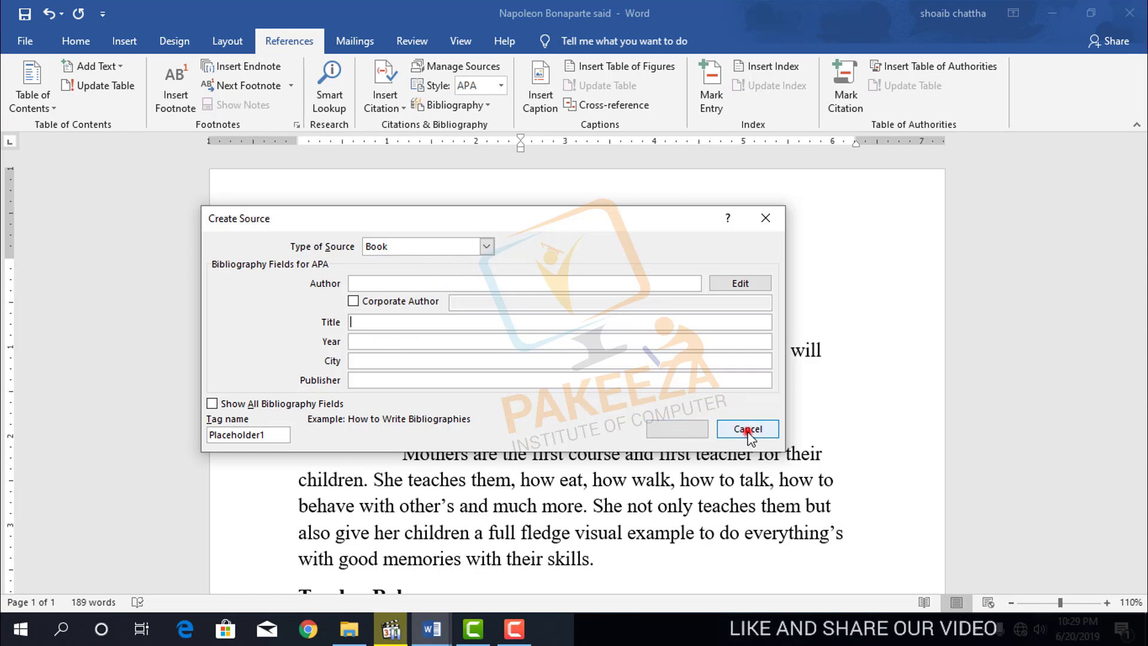
- Copy the Students Responsibility heading and paragraph from Document1 and paste them below the Father's Role section in the Napoleon Bonaparte said document
scroll(590, 389, "down", 15)
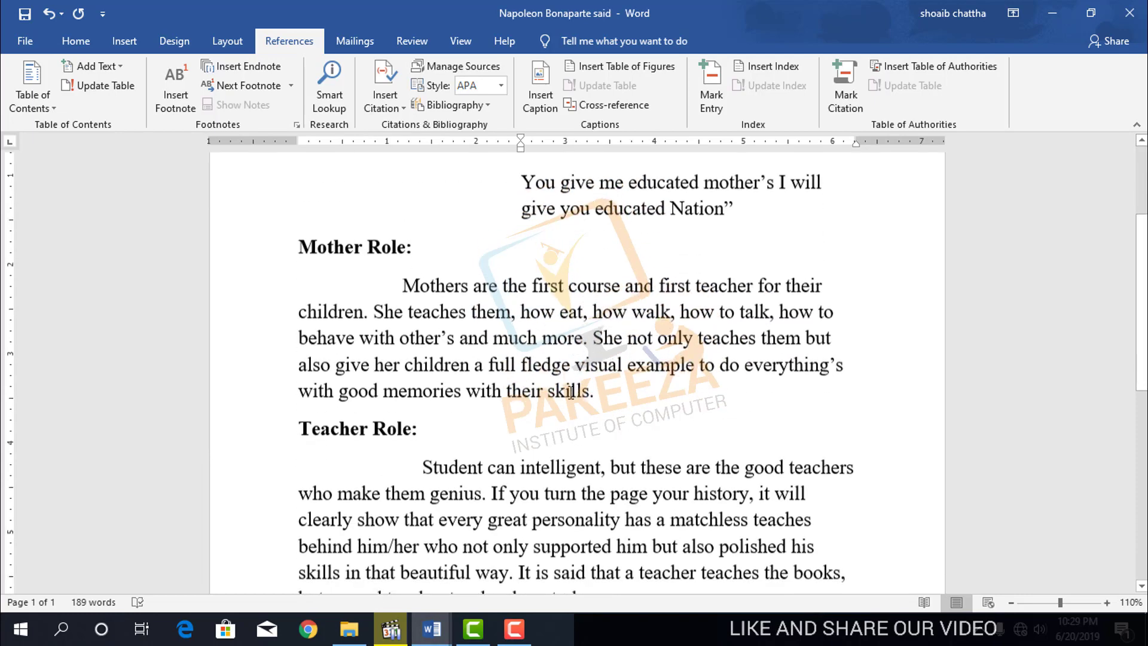
scroll(547, 462, "down", 1)
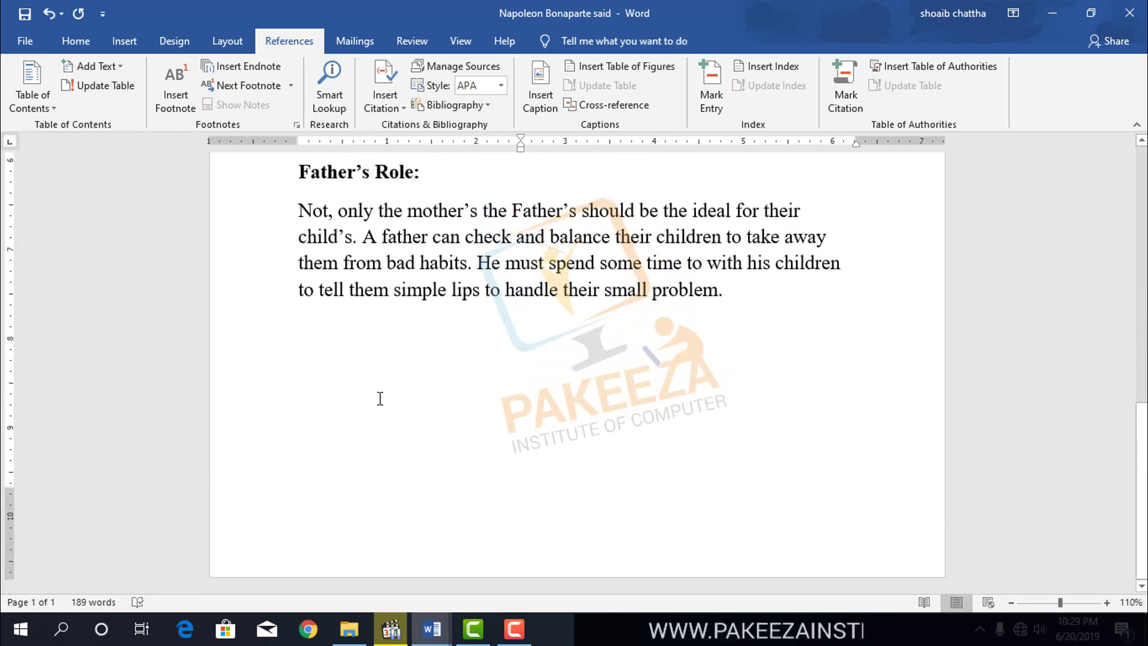
left_click(302, 361)
mouse_move(442, 631)
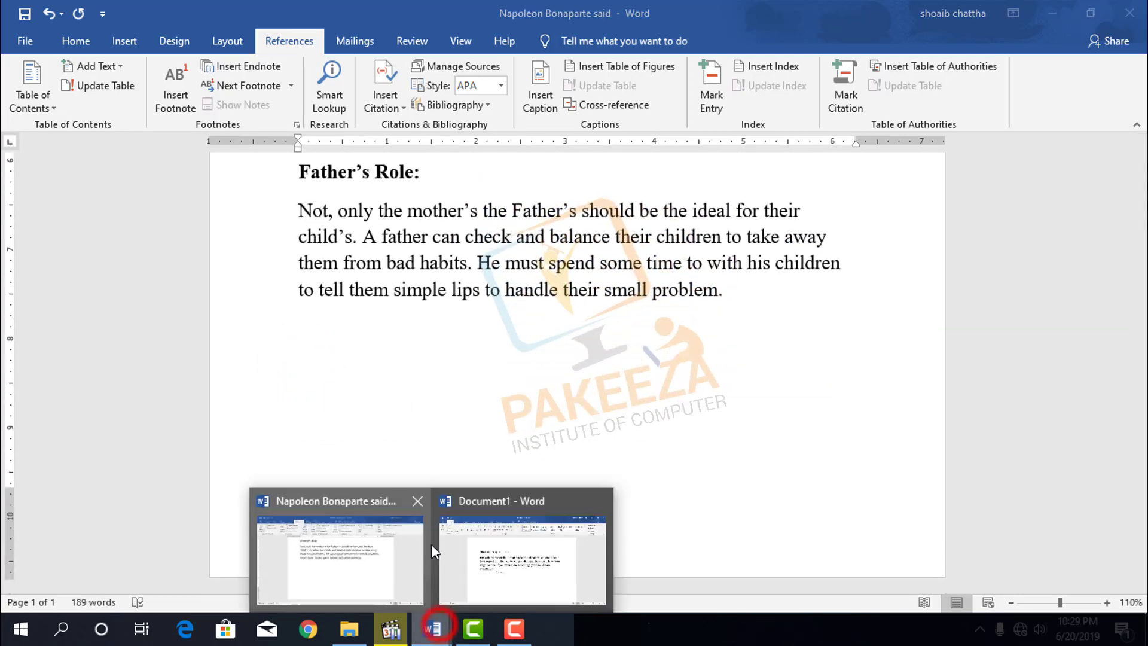
left_click(470, 502)
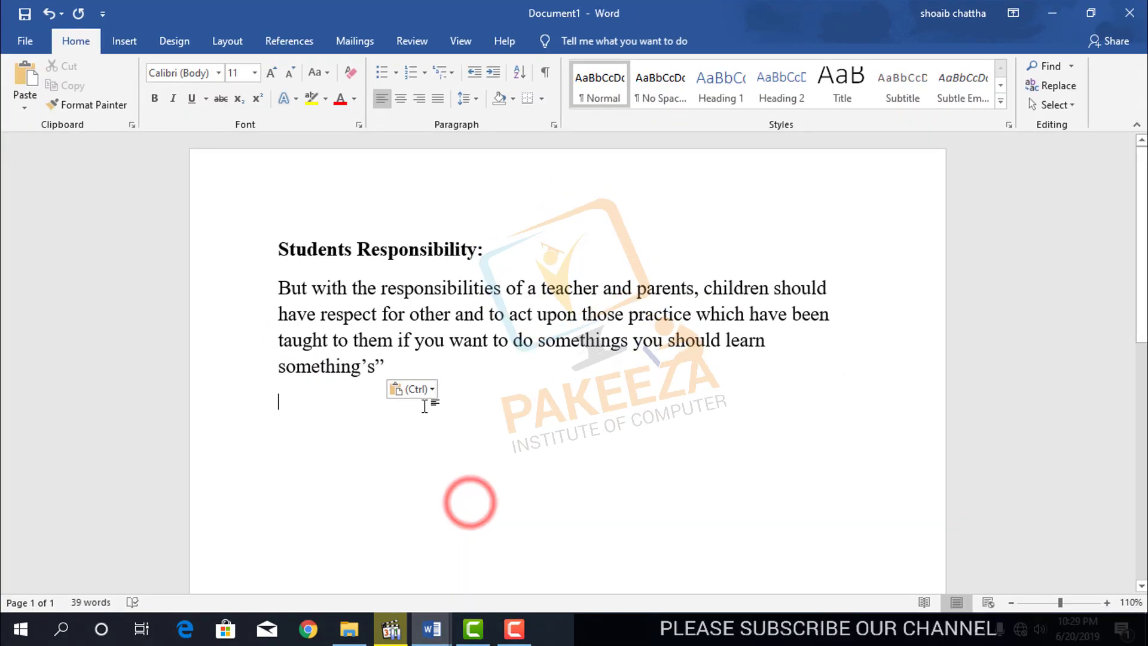
left_click_drag(397, 366, 199, 238)
right_click(316, 303)
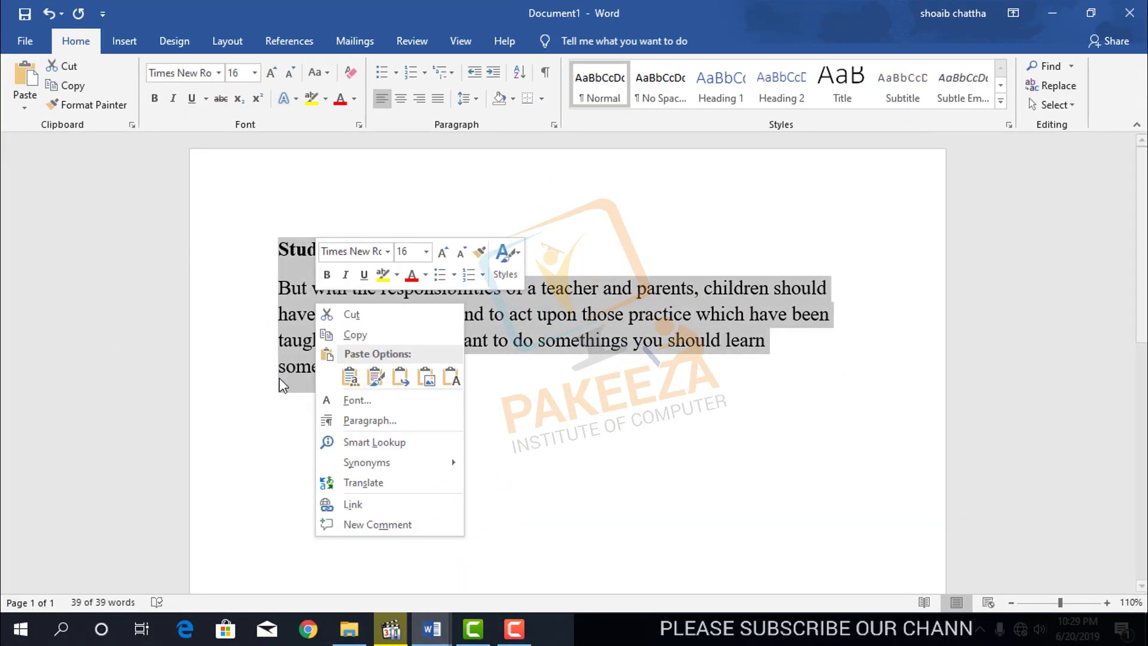
left_click(364, 336)
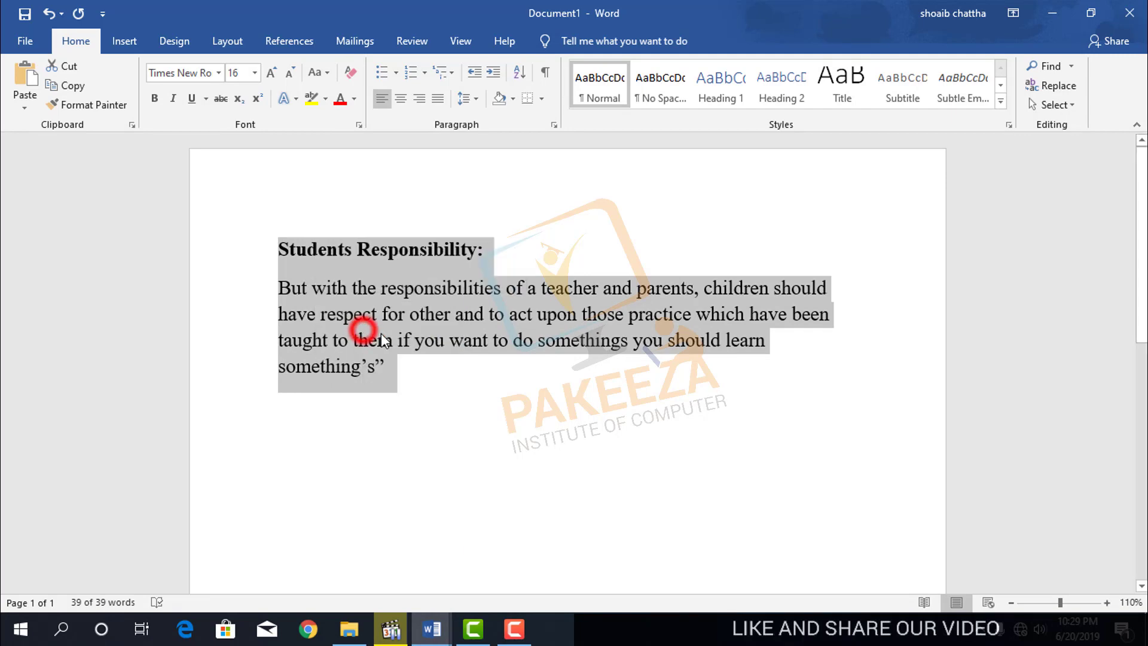
left_click(1051, 20)
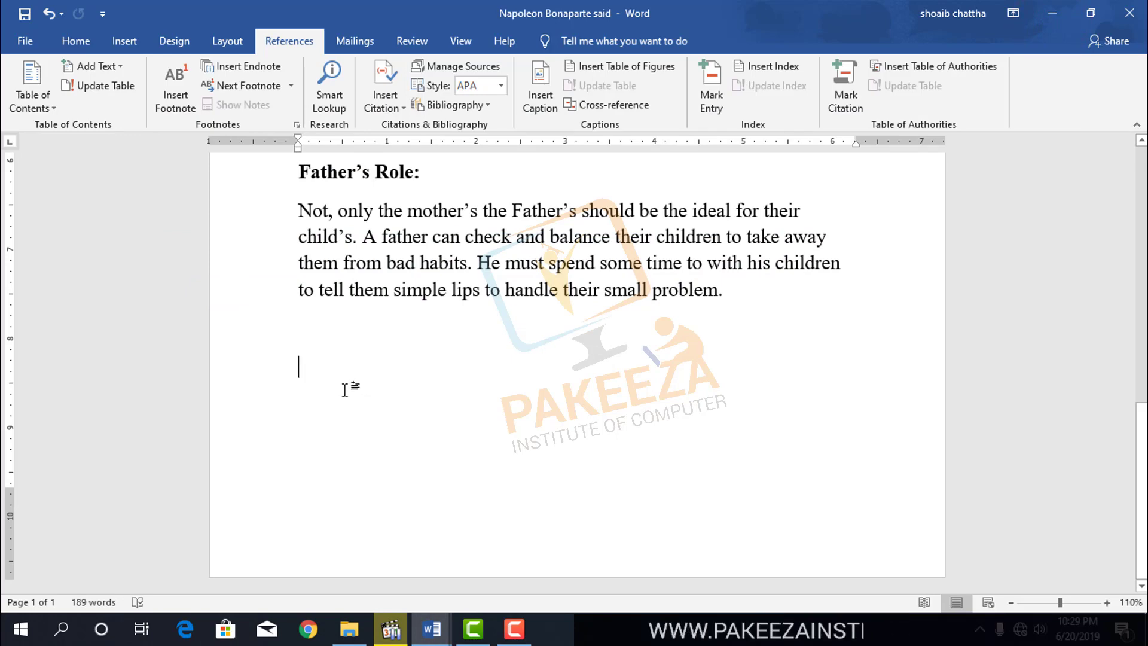
key("ctrl+v")
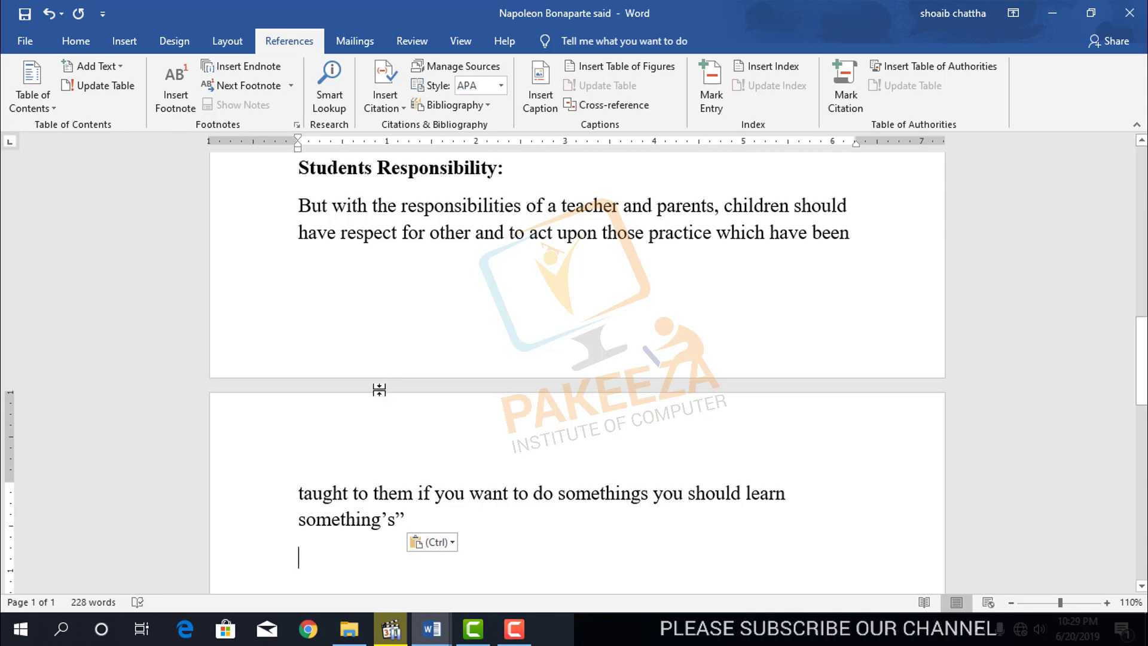
- Delete the whole paragraph under the Father's Role heading
scroll(385, 462, "up", 6)
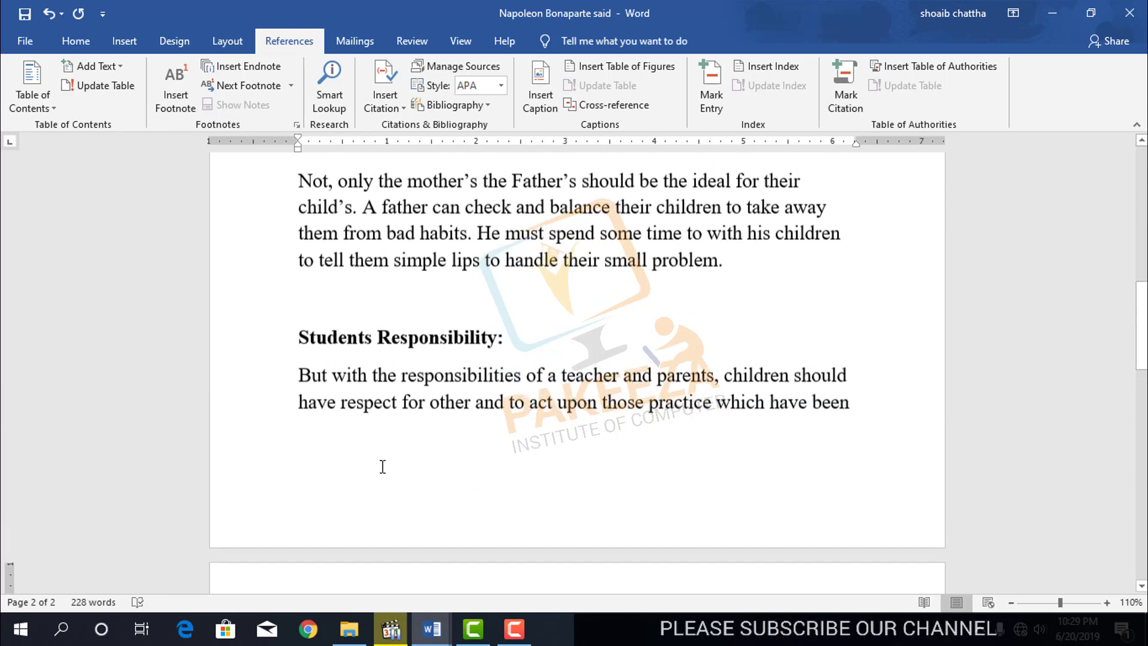
triple_click(745, 443)
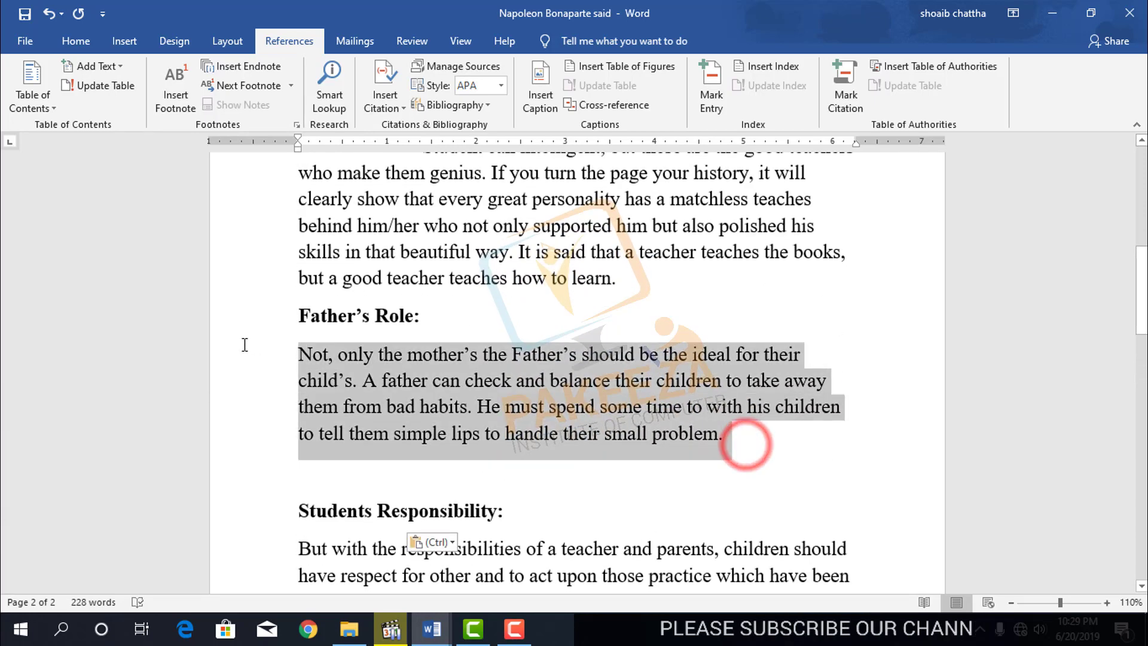
key("Delete")
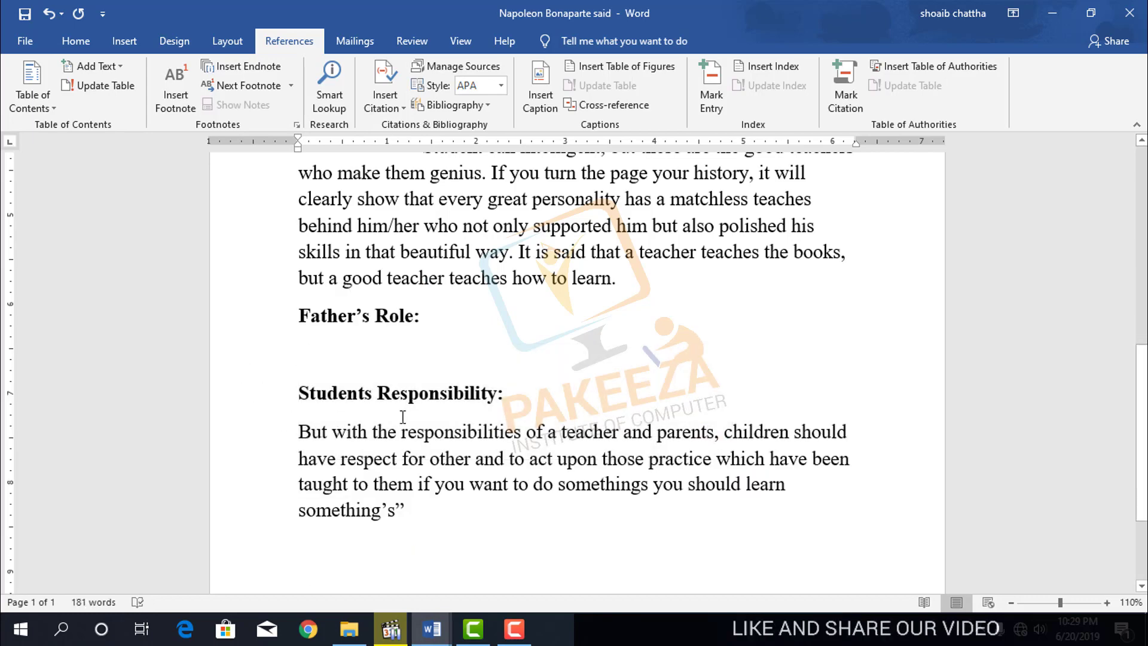
- Change the font color of the Students Responsibility heading and paragraph to a light blue theme shade
left_click(407, 507)
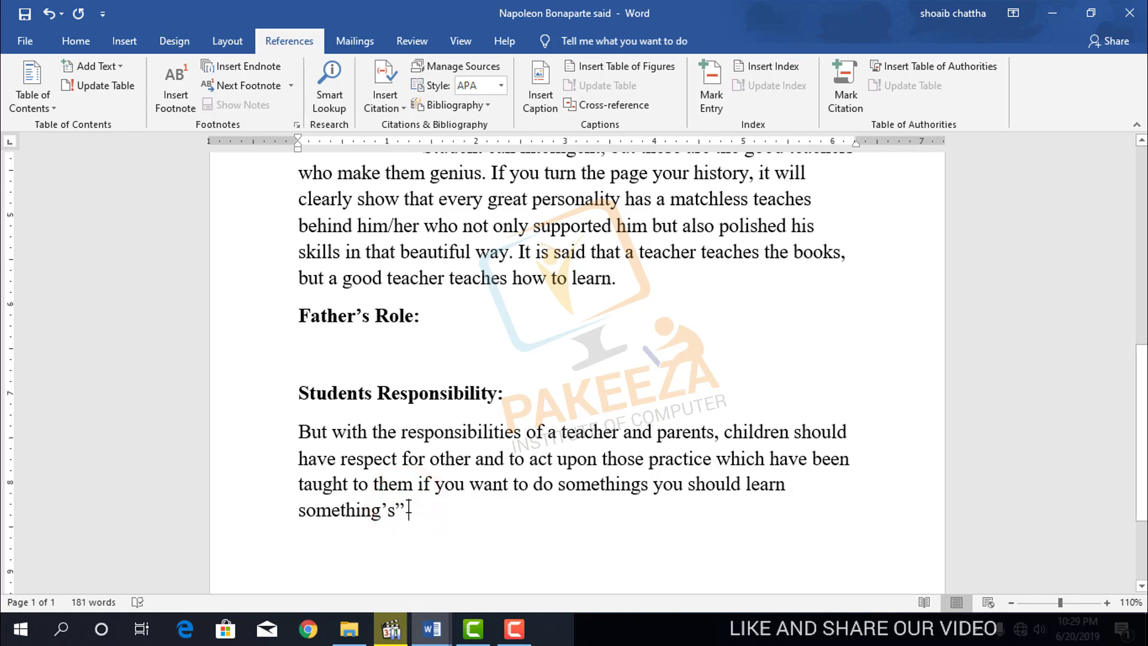
left_click_drag(407, 506, 274, 391)
left_click(72, 39)
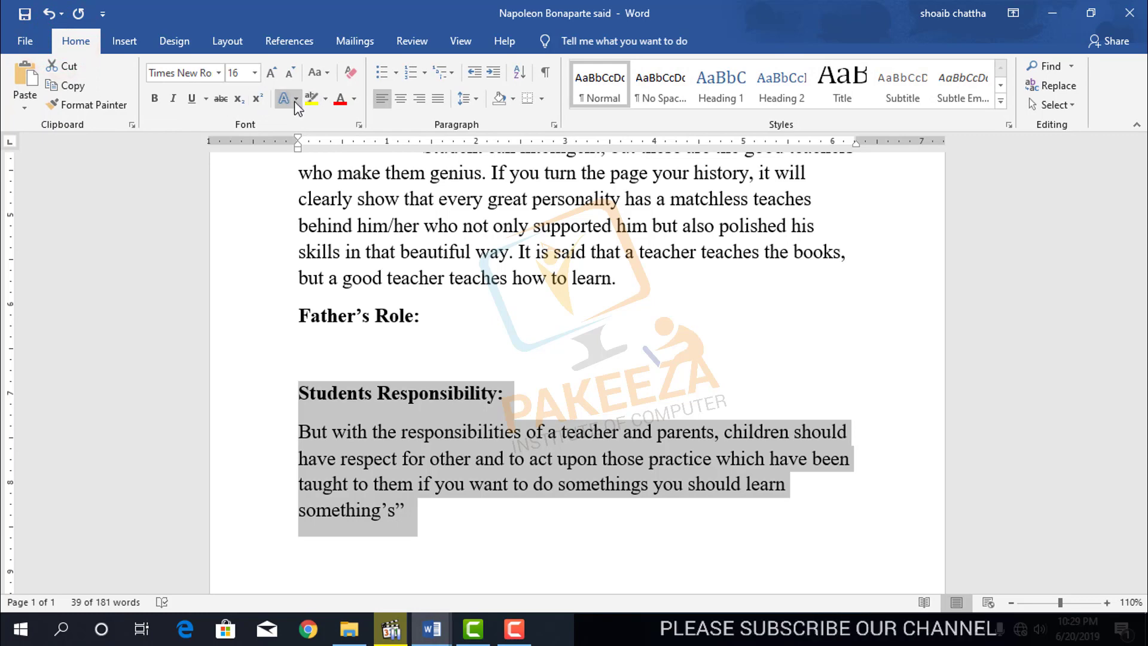
left_click(355, 100)
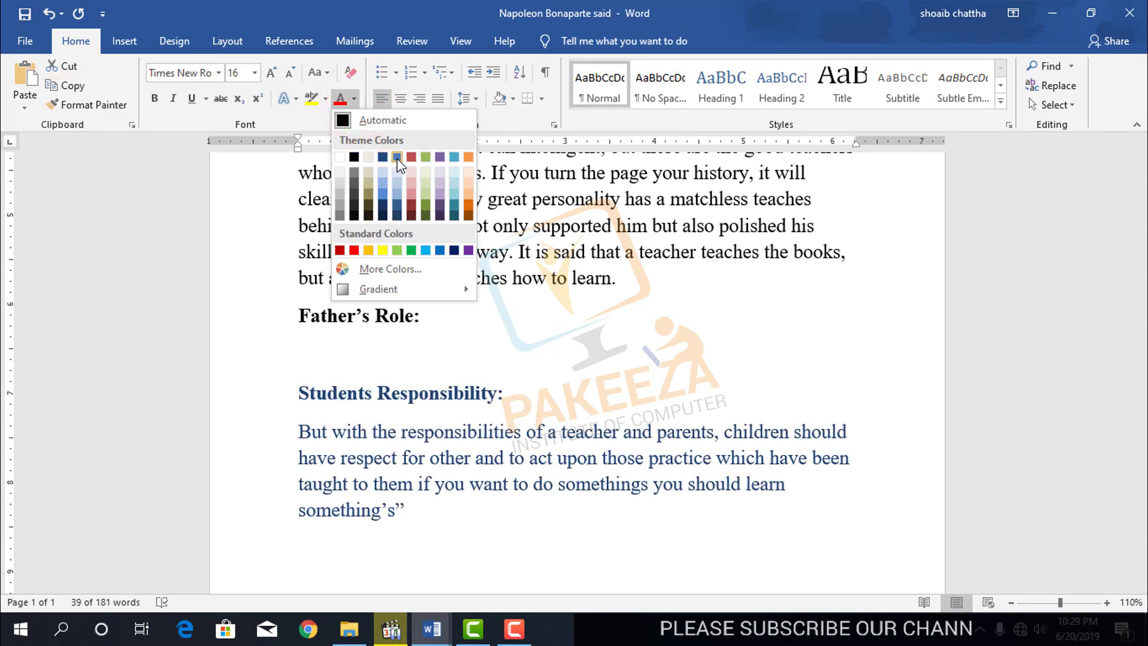
left_click(395, 190)
left_click(423, 522)
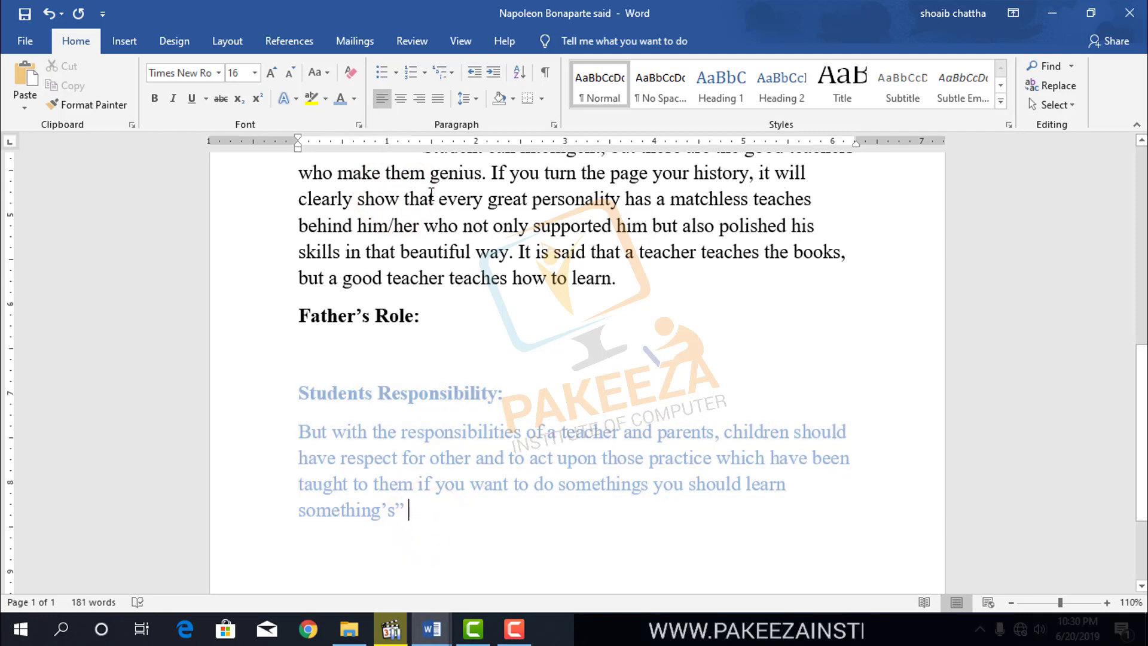
- Start a new Book source for a citation at the end of the Students Responsibility paragraph, with author pakeeza and title institute
left_click(288, 43)
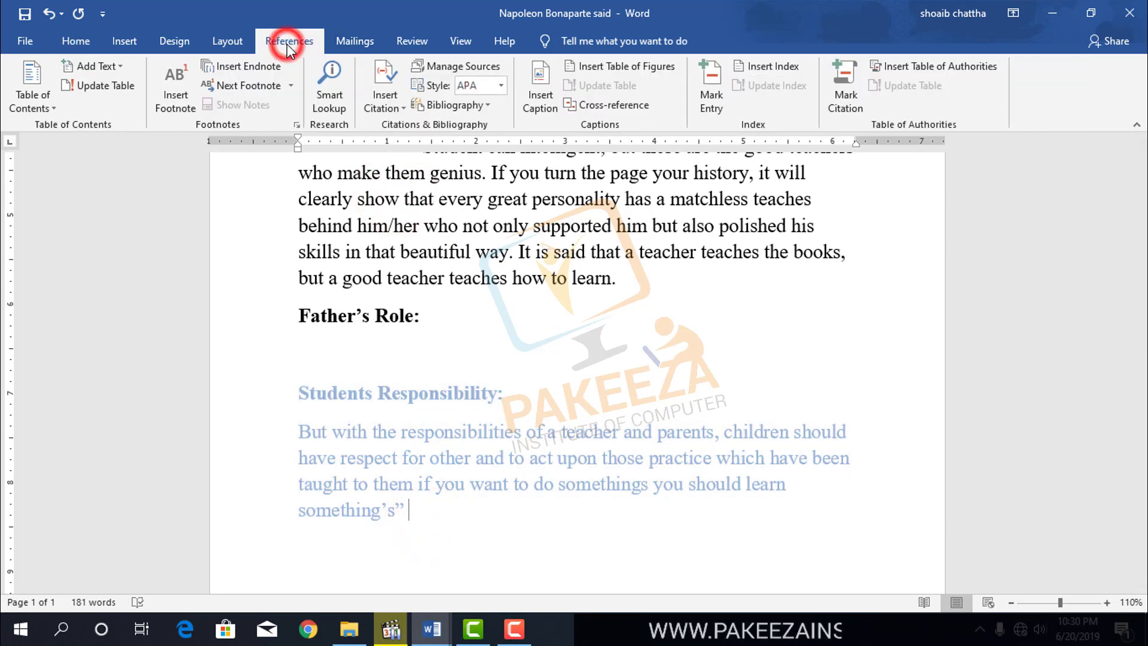
left_click(404, 110)
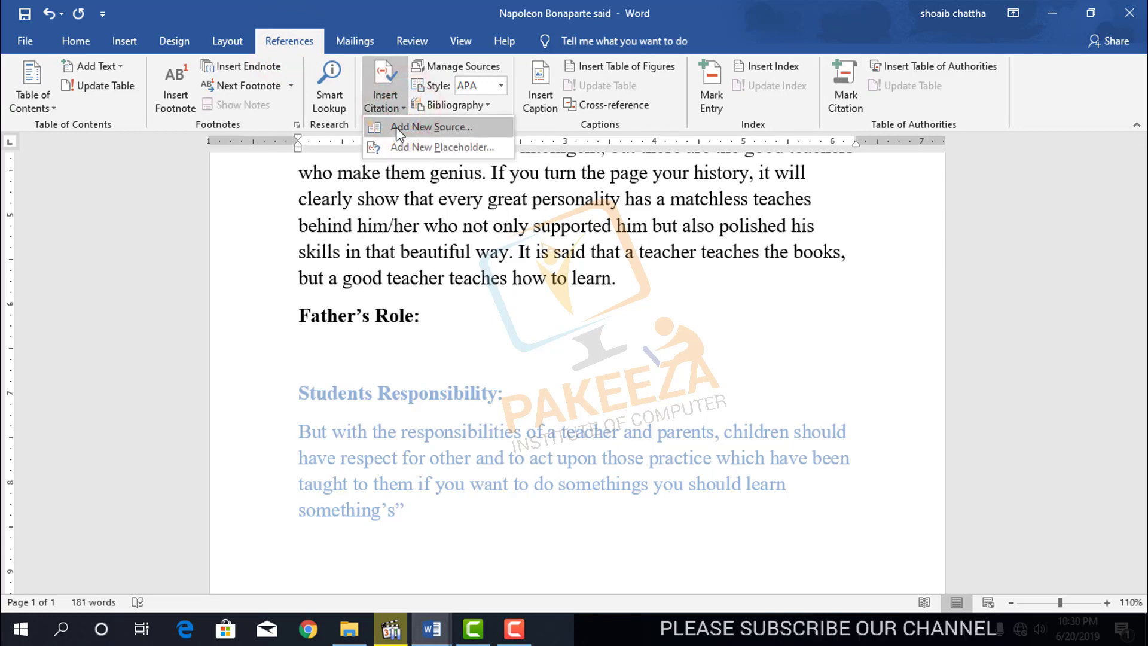
left_click(395, 128)
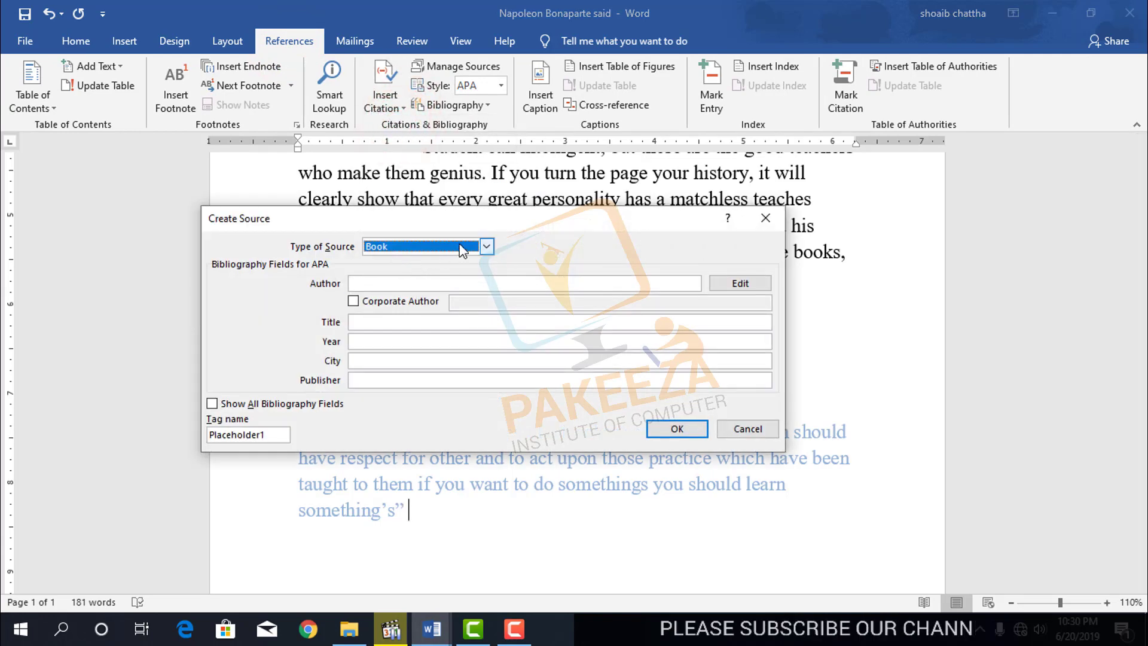
left_click(391, 283)
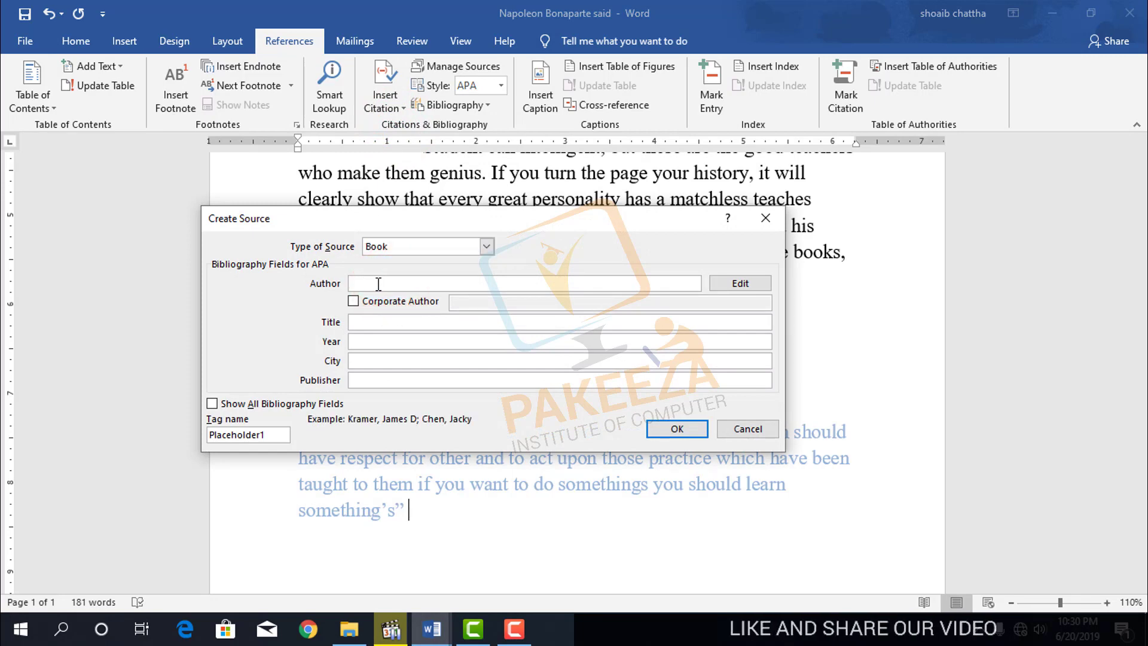
type("pakeeza")
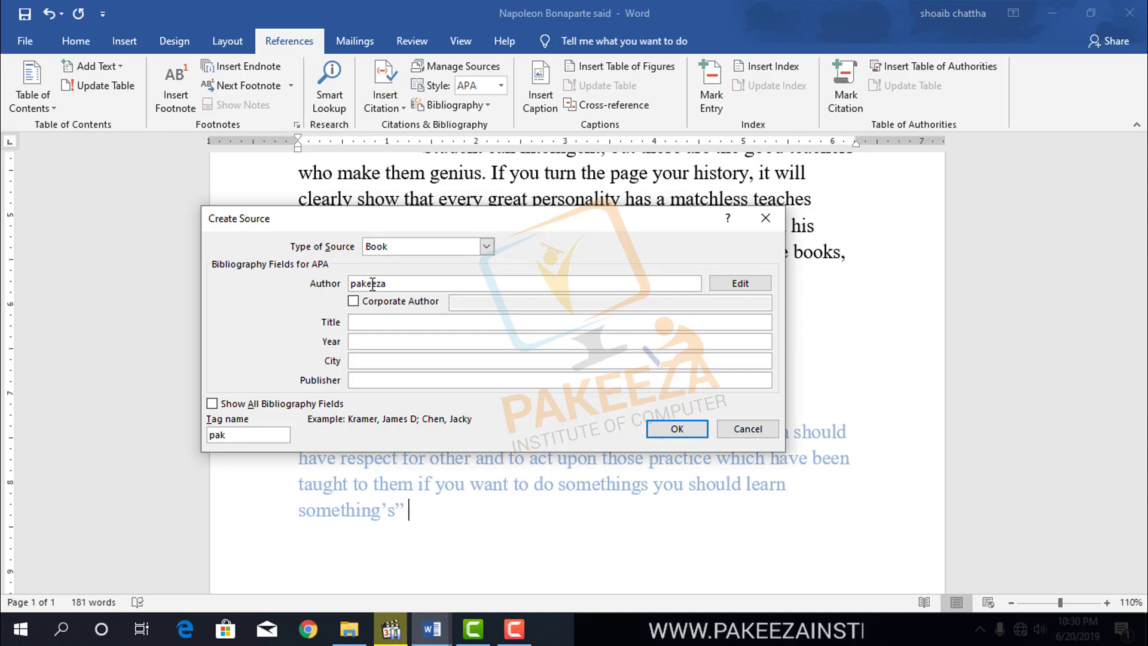
left_click(355, 321)
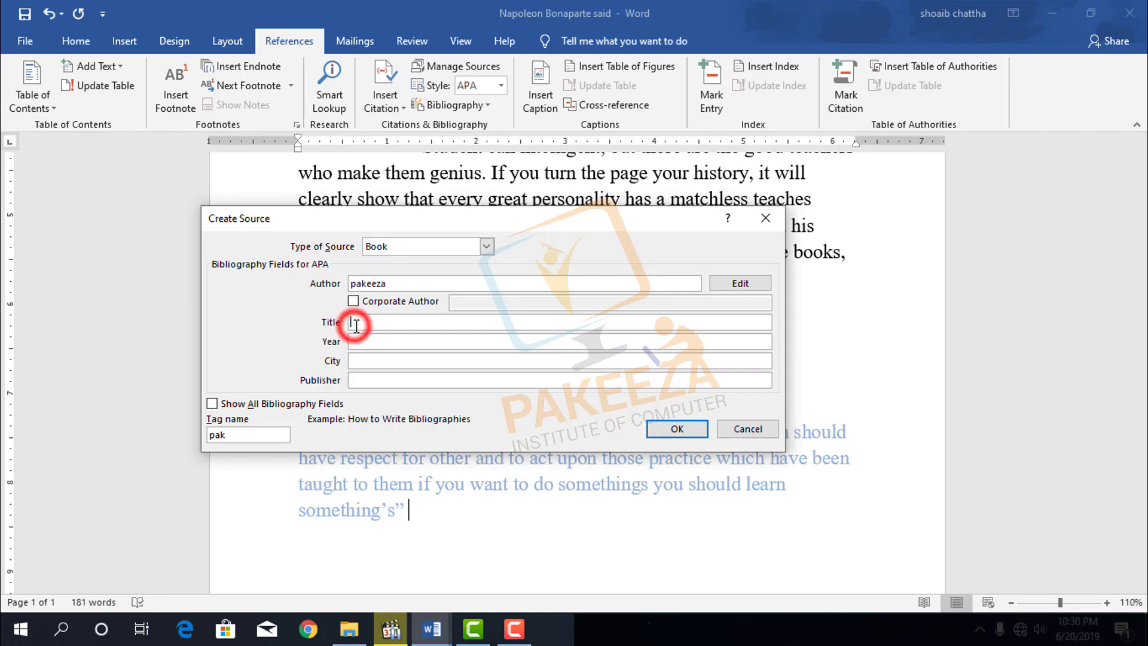
type("in")
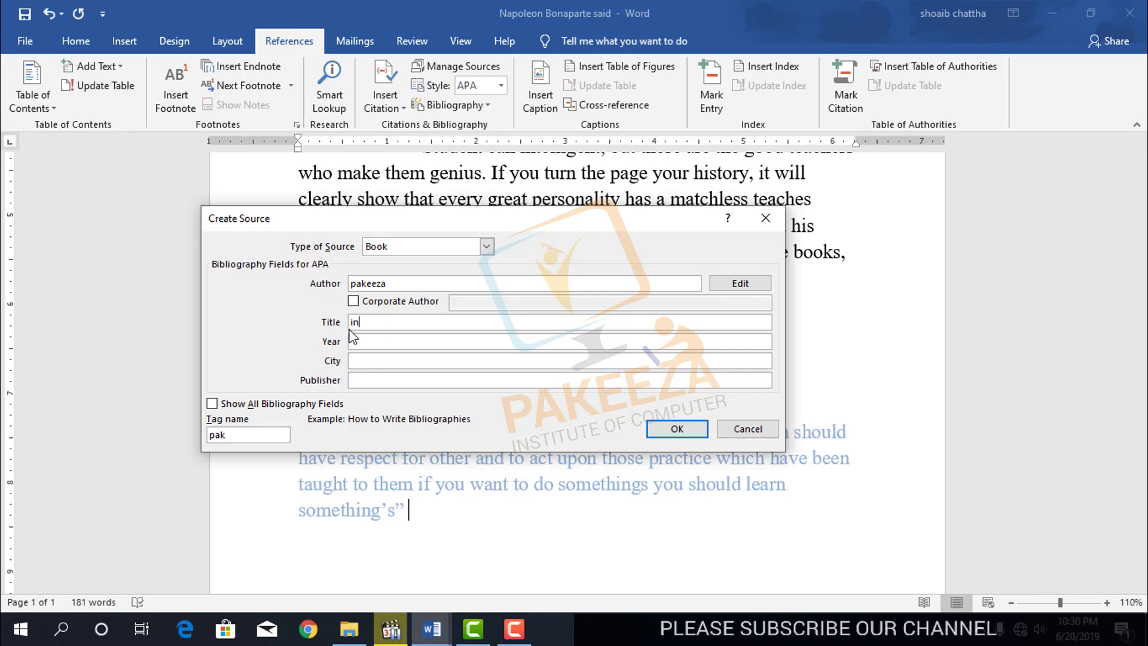
type("stitute")
- Complete the source with year 2019, city Gujranwala and publisher Pakeeza Graphics, and insert its citation
left_click(366, 342)
type("2")
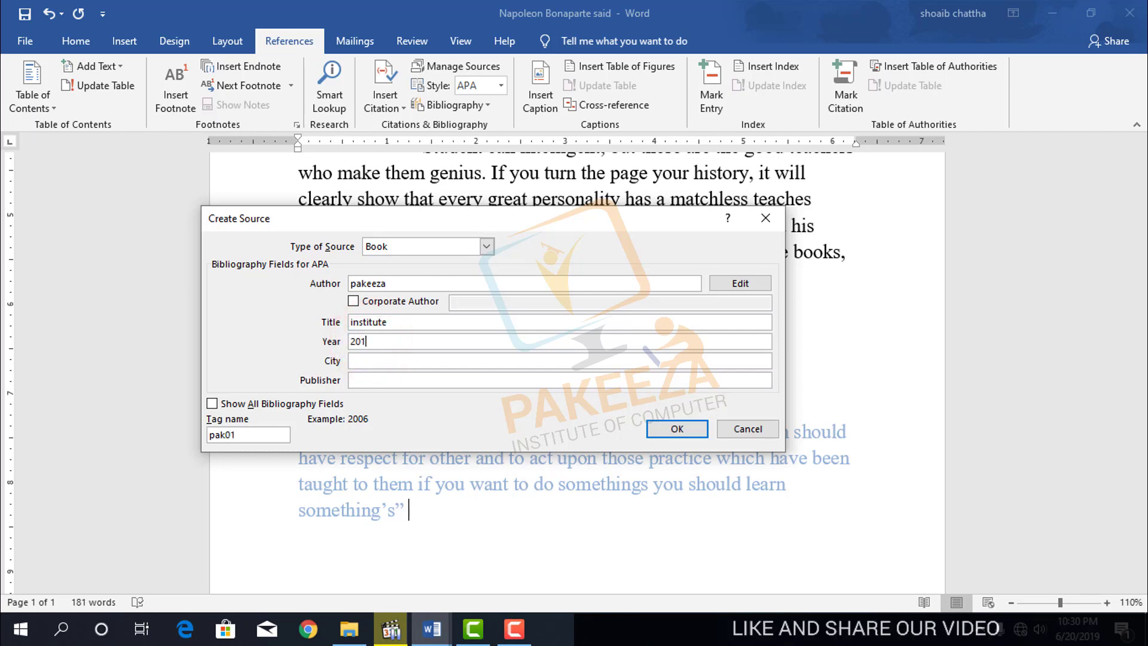
type("01")
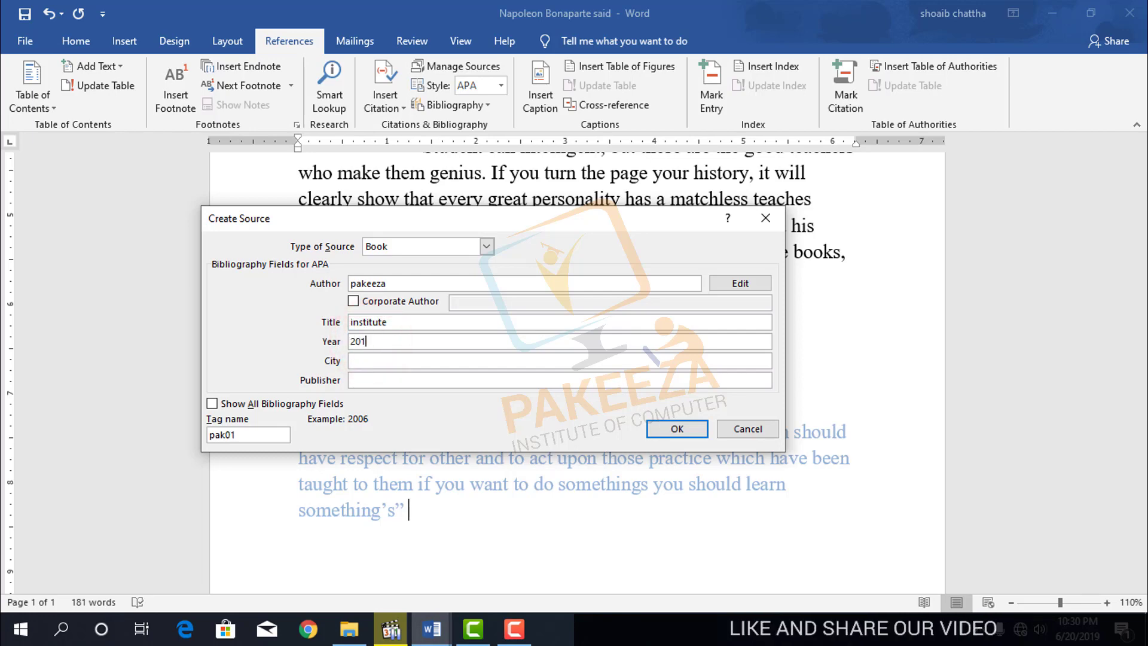
left_click(366, 360)
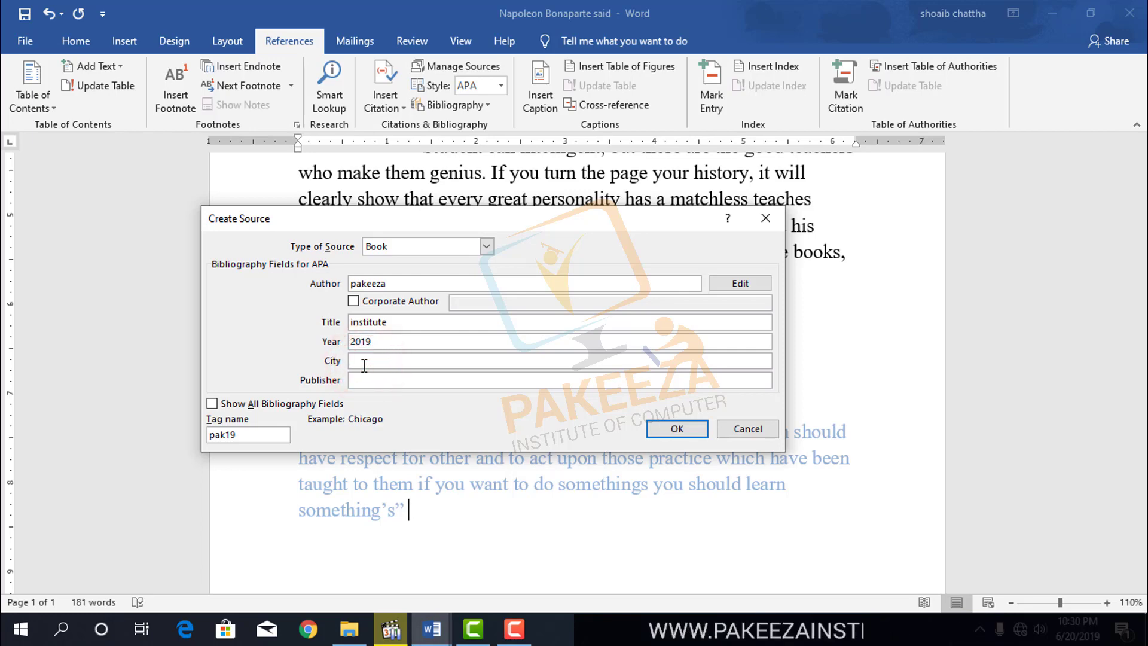
type("Gu")
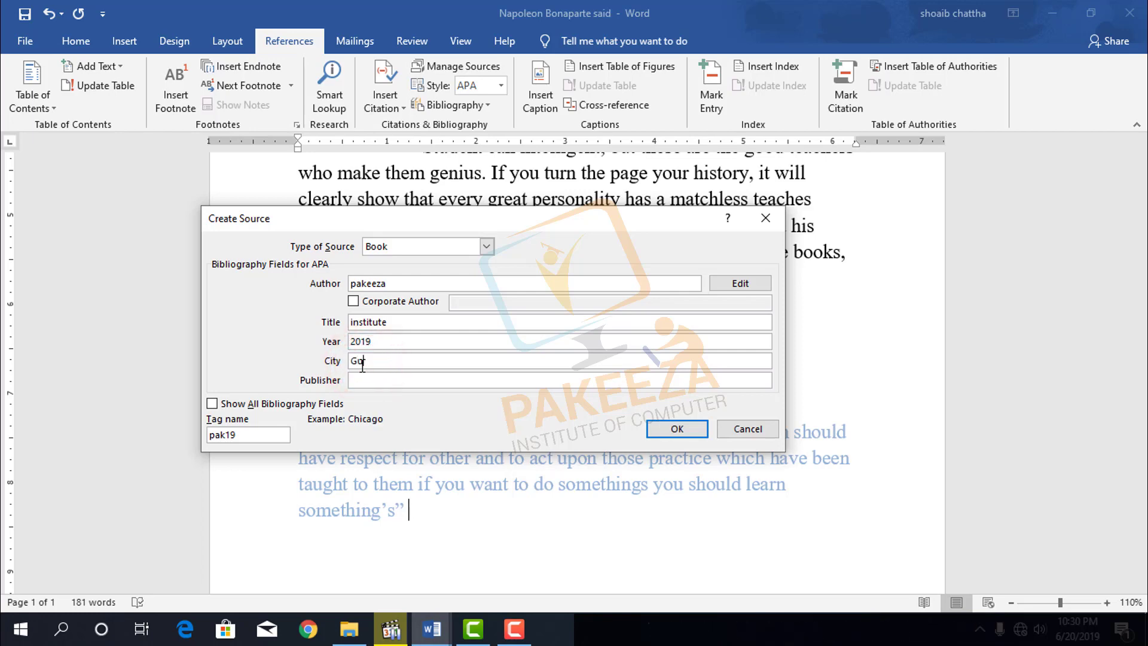
type("jranwala")
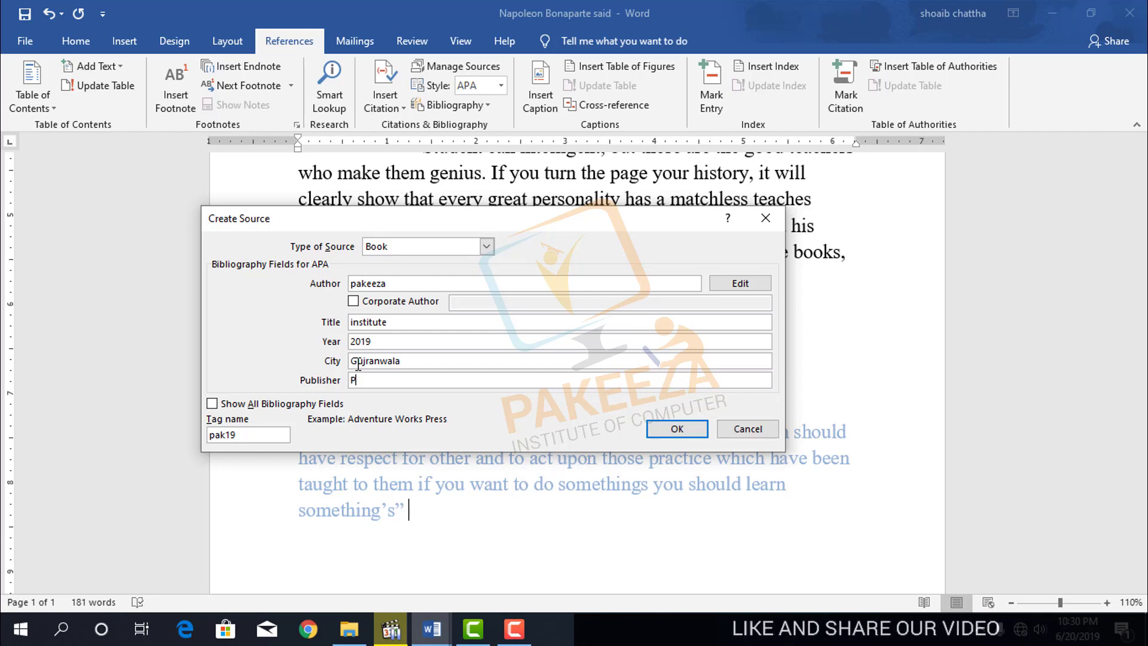
type("Pake")
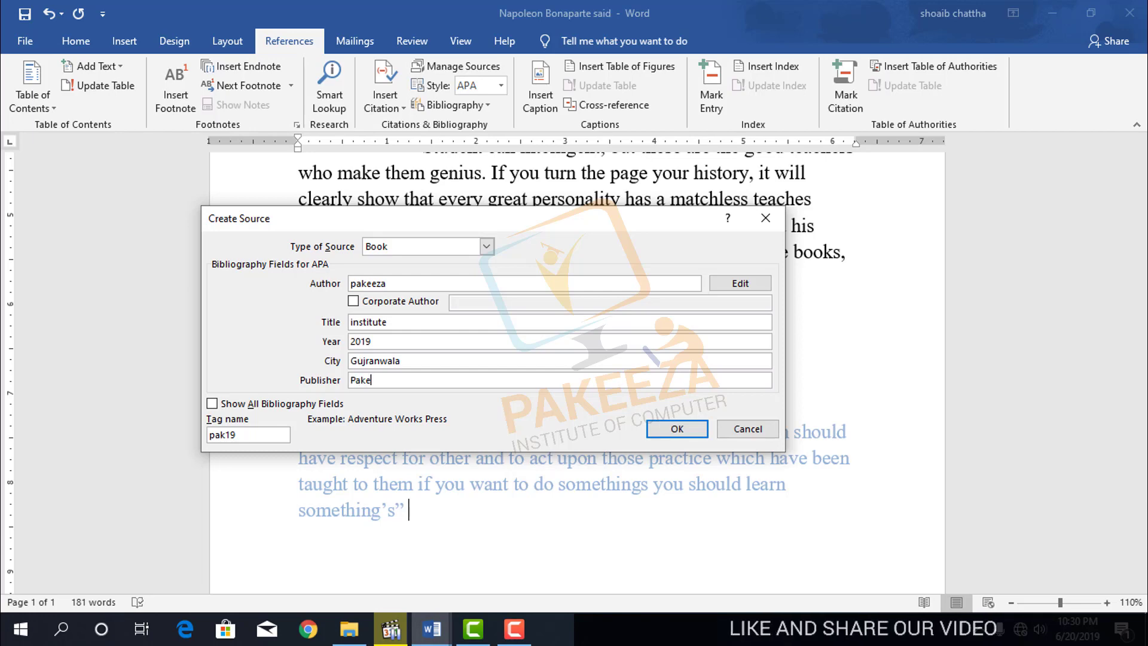
type("eza Gra")
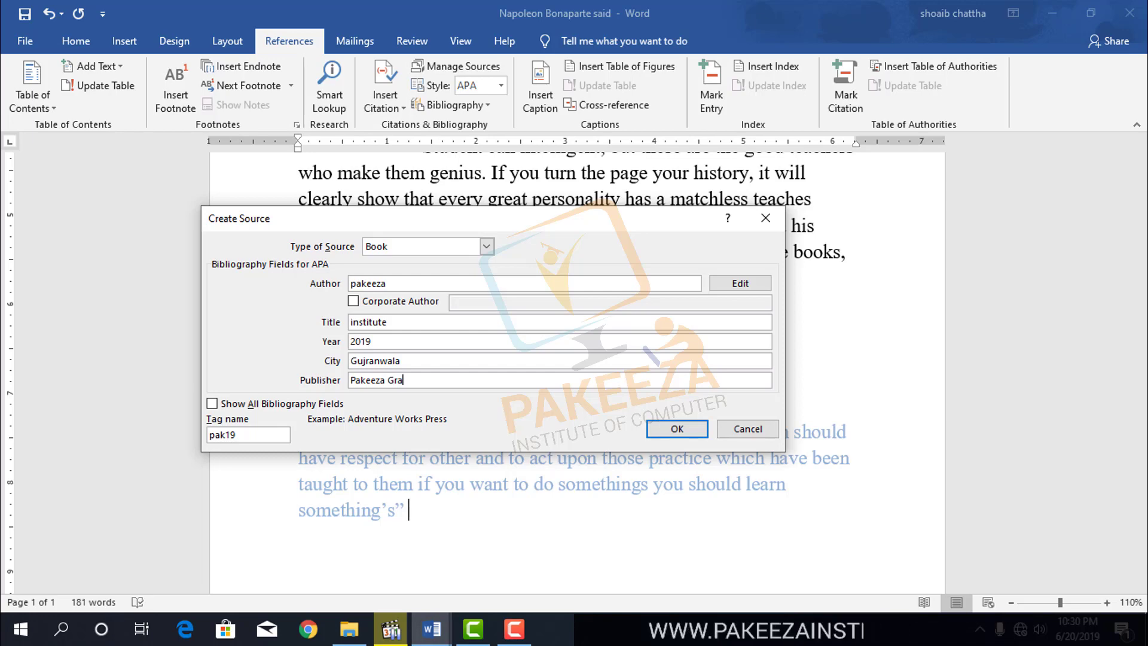
type("phics")
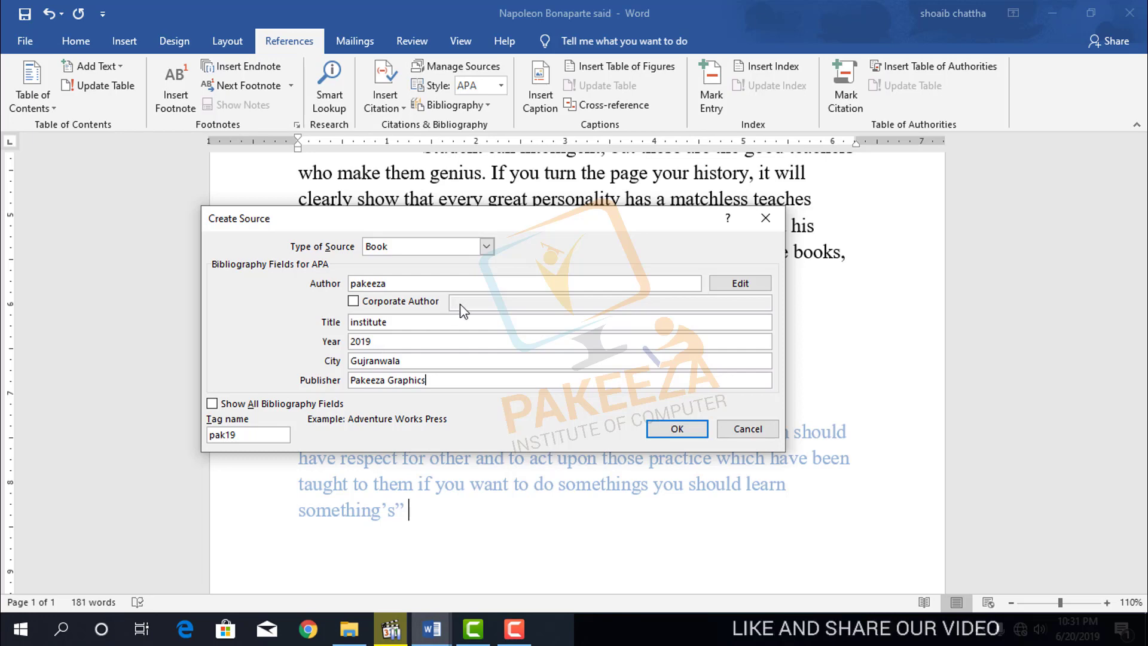
left_click(671, 429)
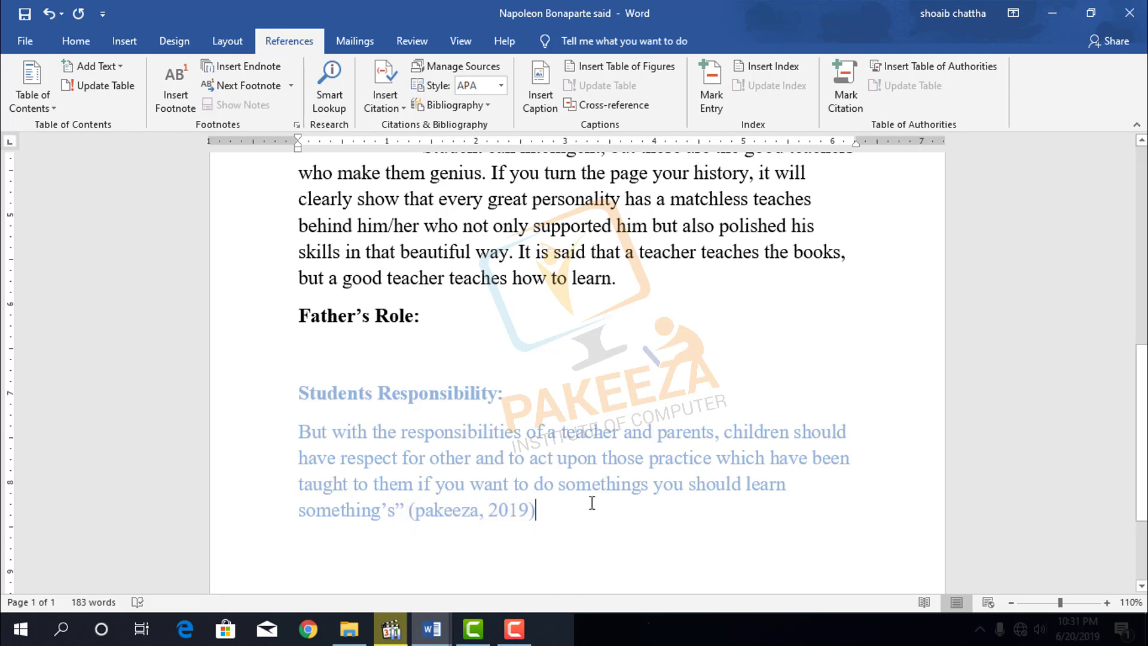
- Enclose the Students Responsibility paragraph in quotation marks, keeping the citation outside them
left_click(295, 427)
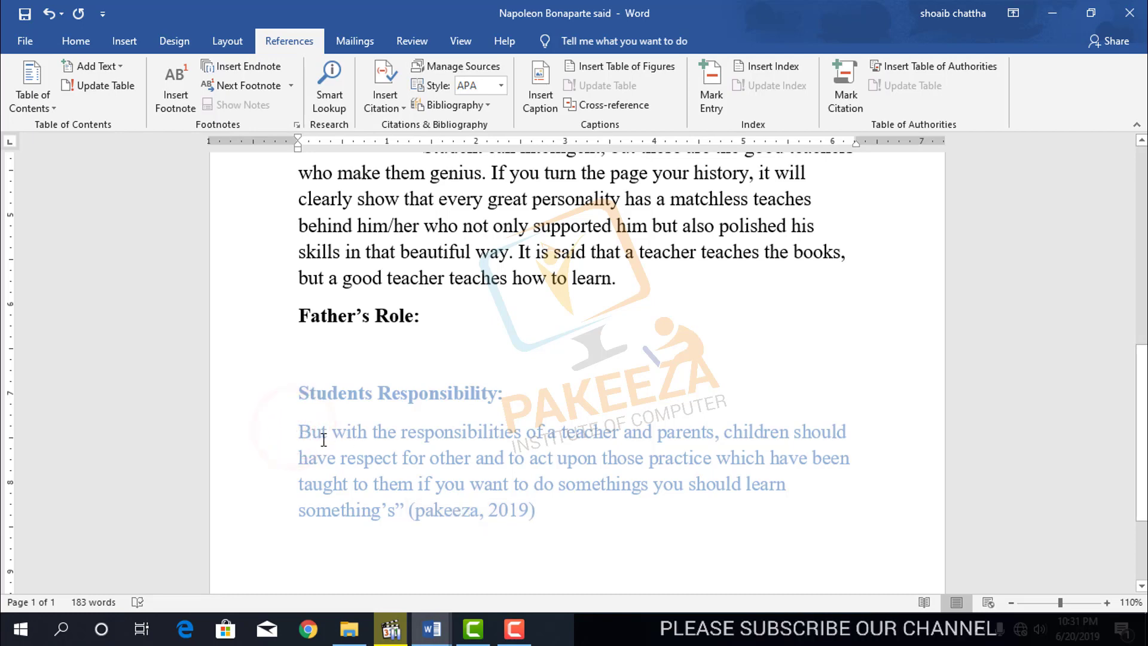
type("\"")
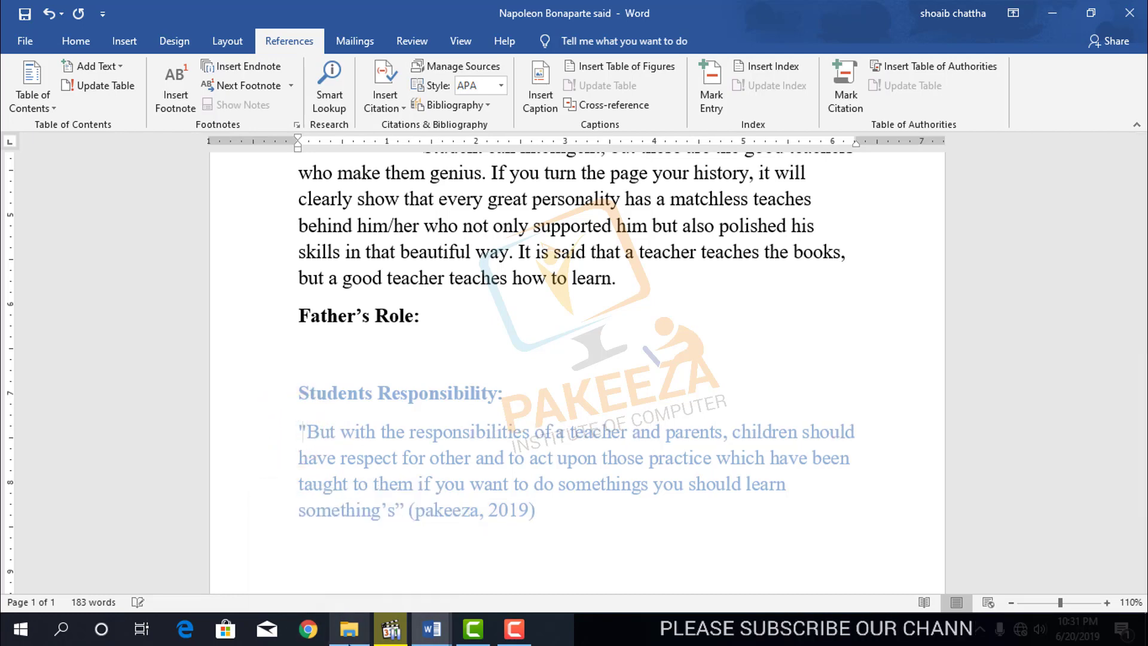
mouse_move(349, 629)
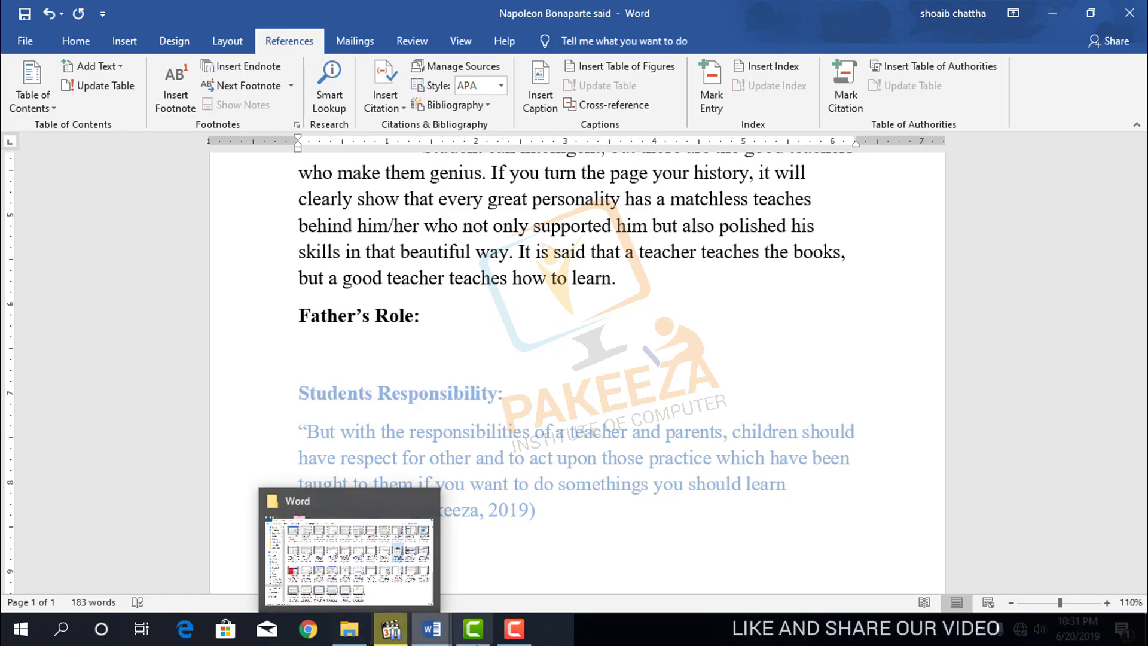
left_click(617, 505)
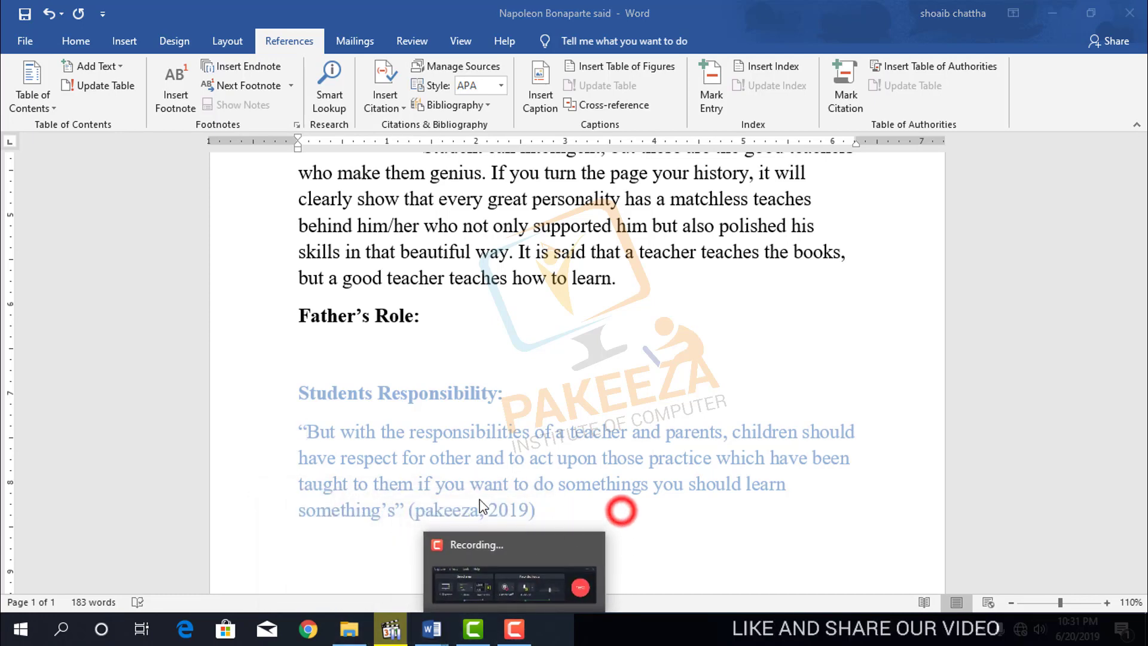
left_click(405, 512)
type("\"")
left_click(550, 511)
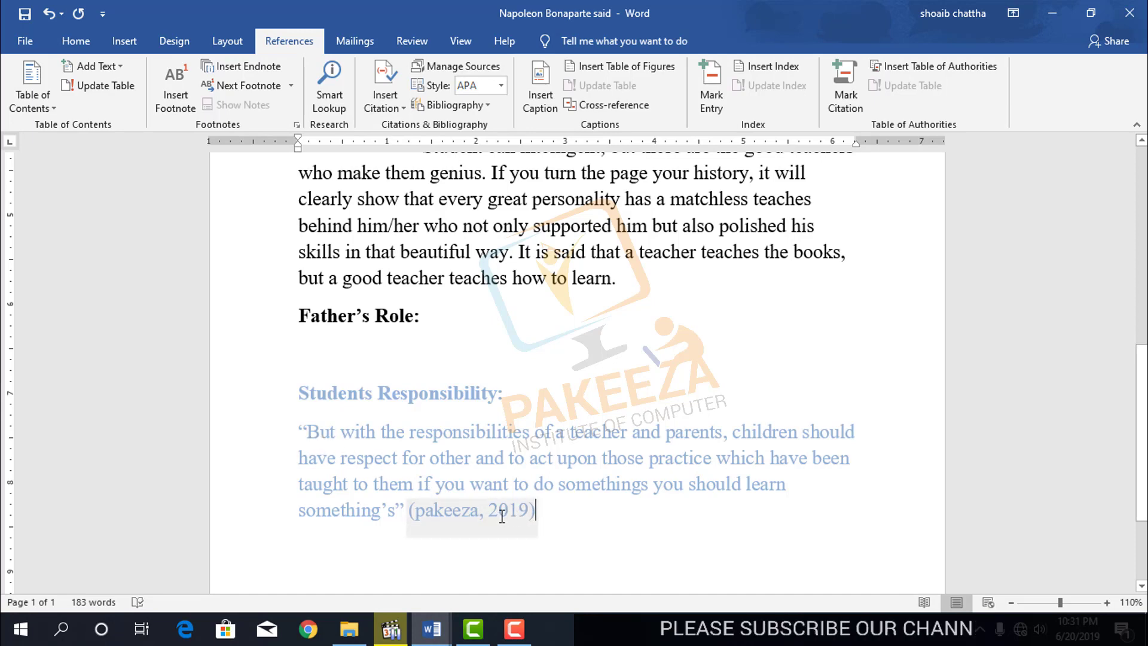
left_click_drag(299, 429, 408, 507)
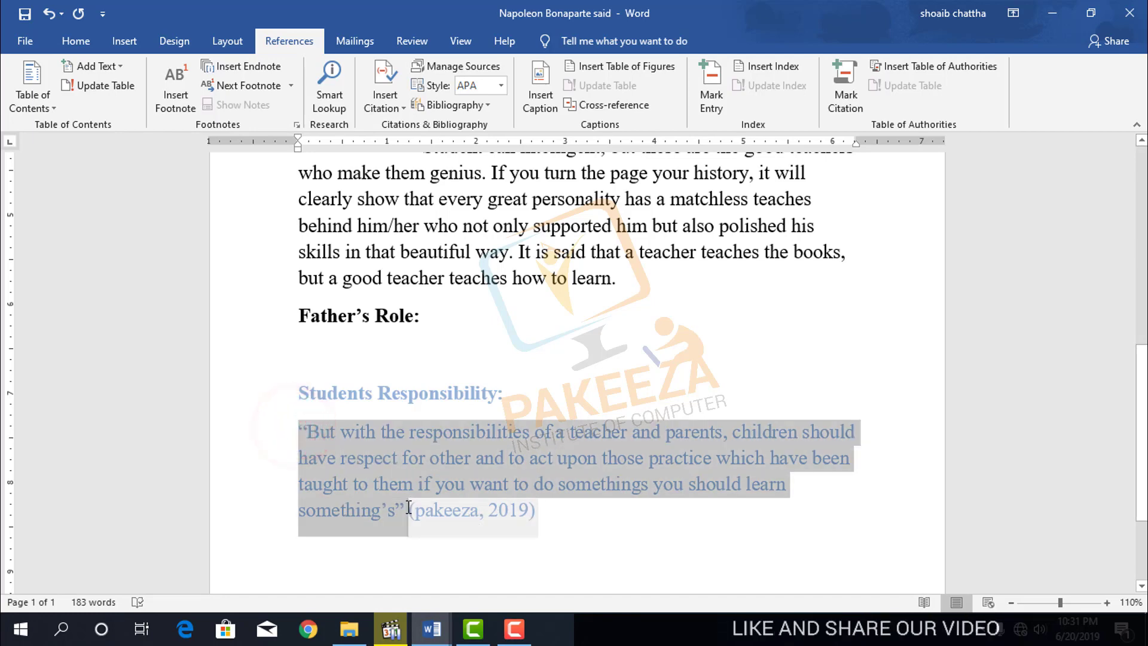
left_click(564, 553)
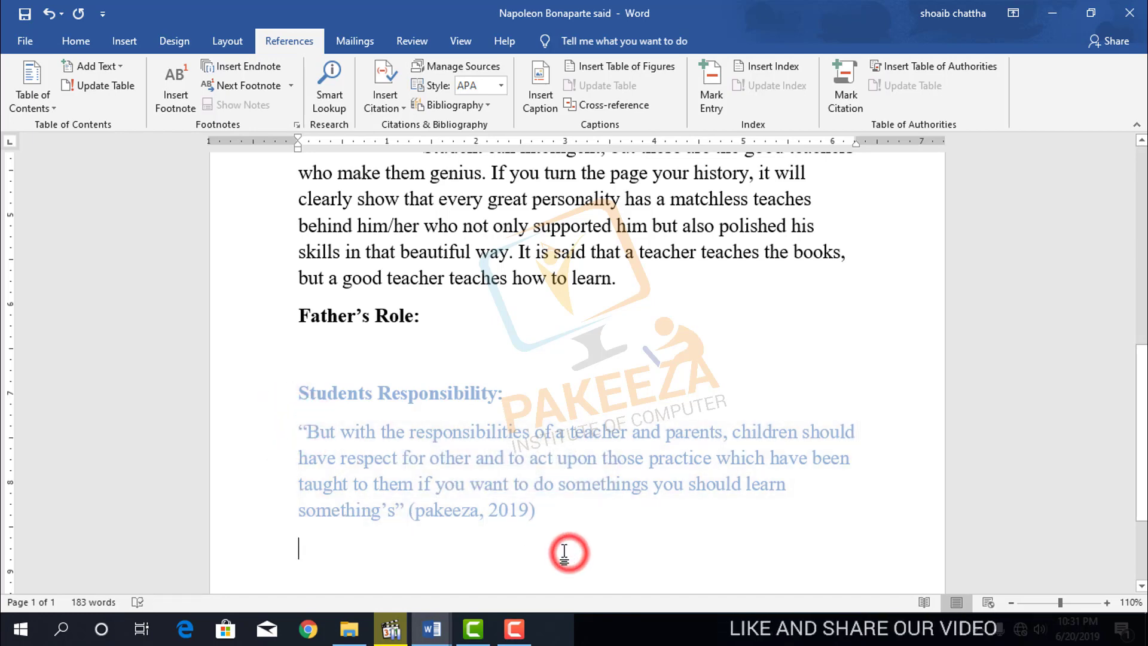
- Examine the page and suppress options for editing the inserted citation, and close them without changes
right_click(532, 508)
left_click(722, 516)
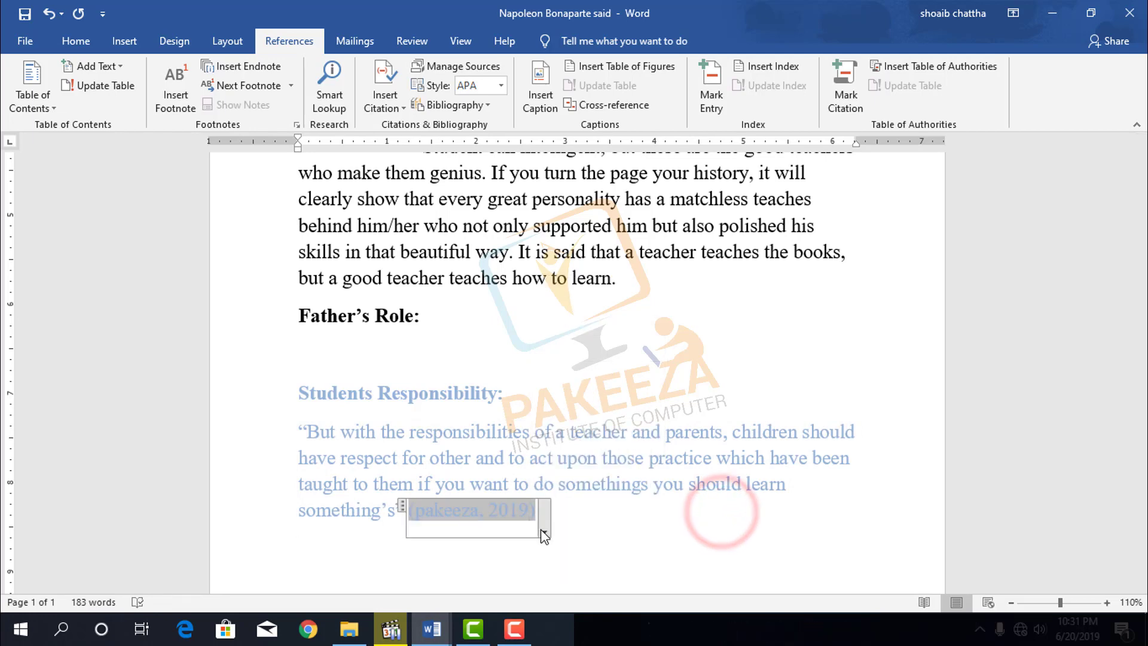
left_click(546, 534)
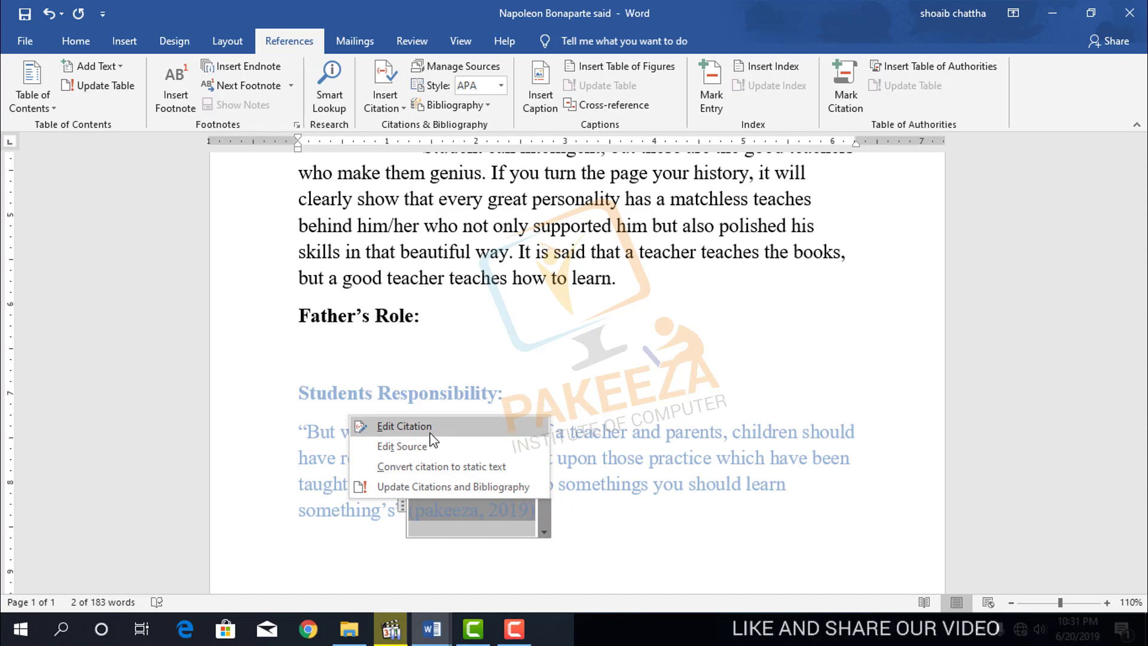
left_click(431, 427)
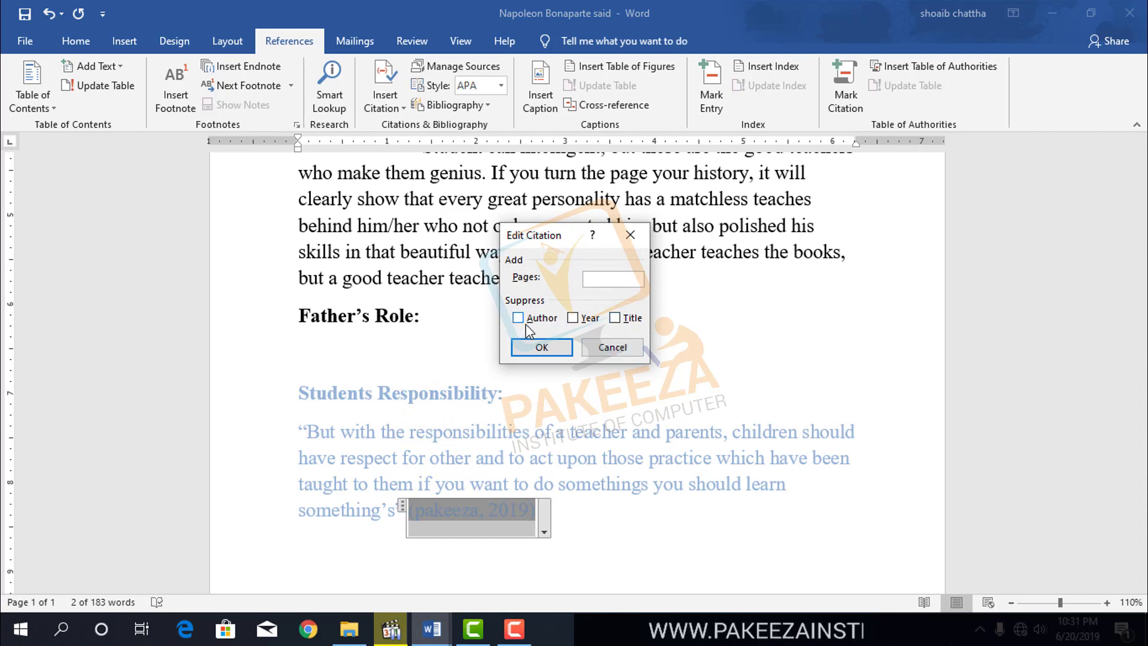
left_click(613, 345)
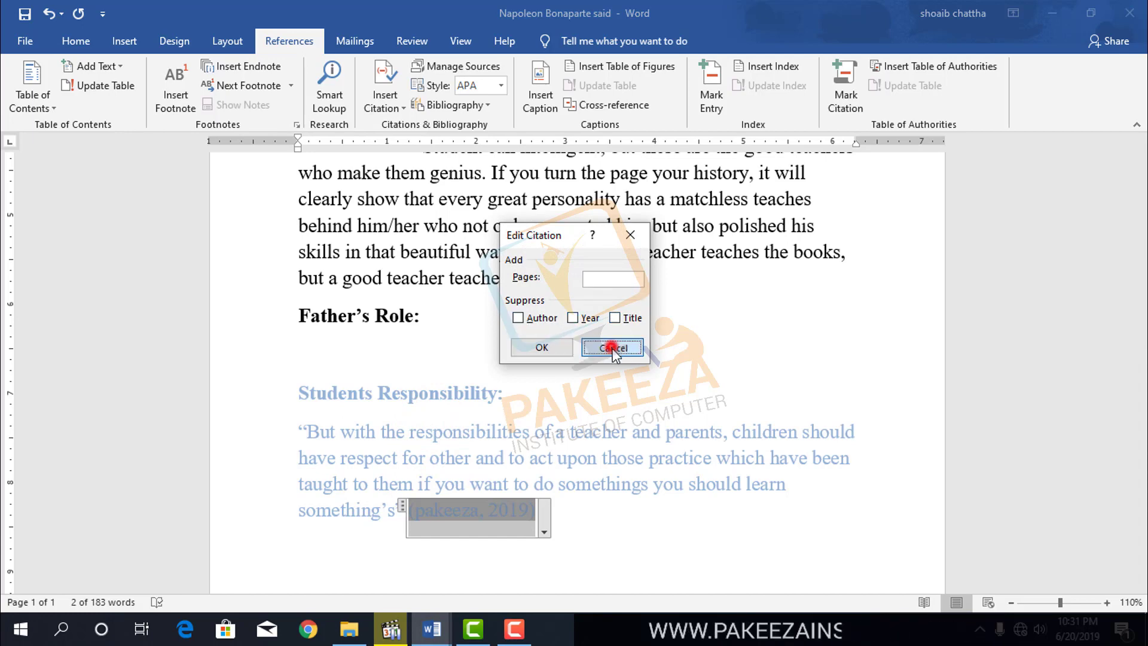
- Edit the citation's source, switch Corporate Author on and off again, and save it to both the master and document lists
left_click(544, 531)
left_click(402, 446)
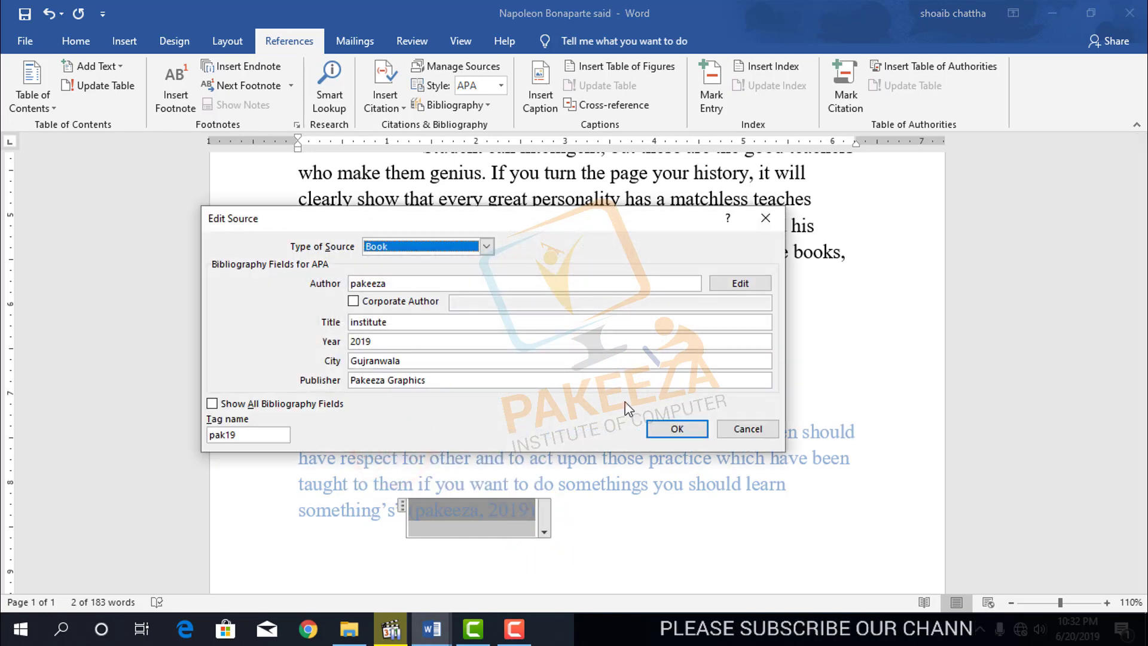
left_click(353, 301)
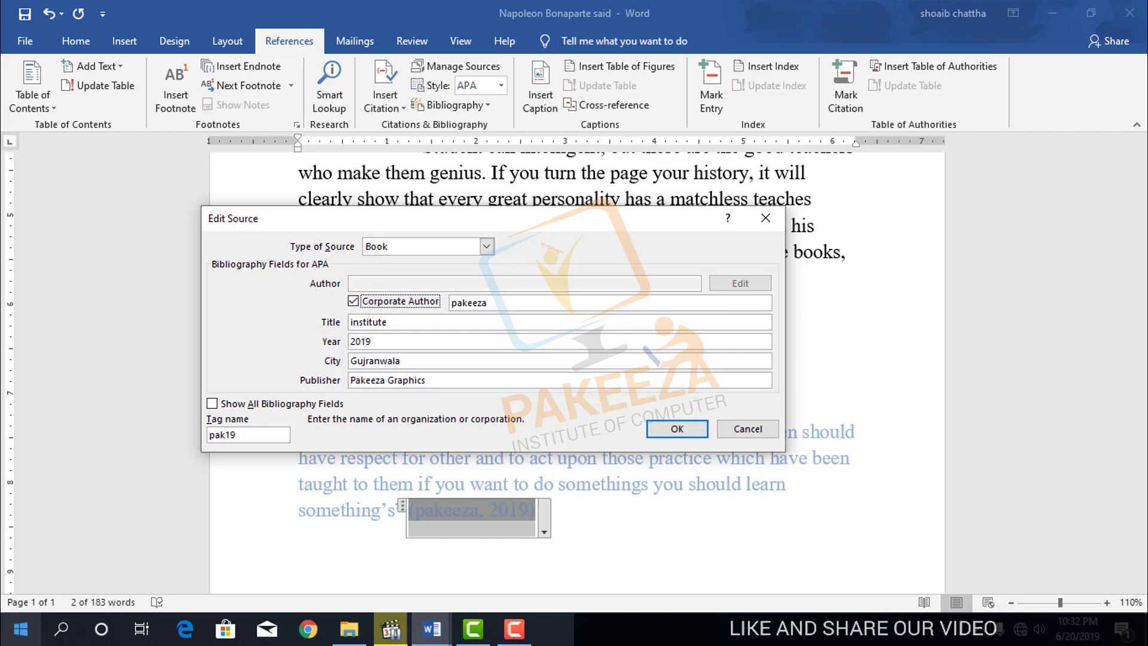
left_click(354, 301)
left_click(676, 426)
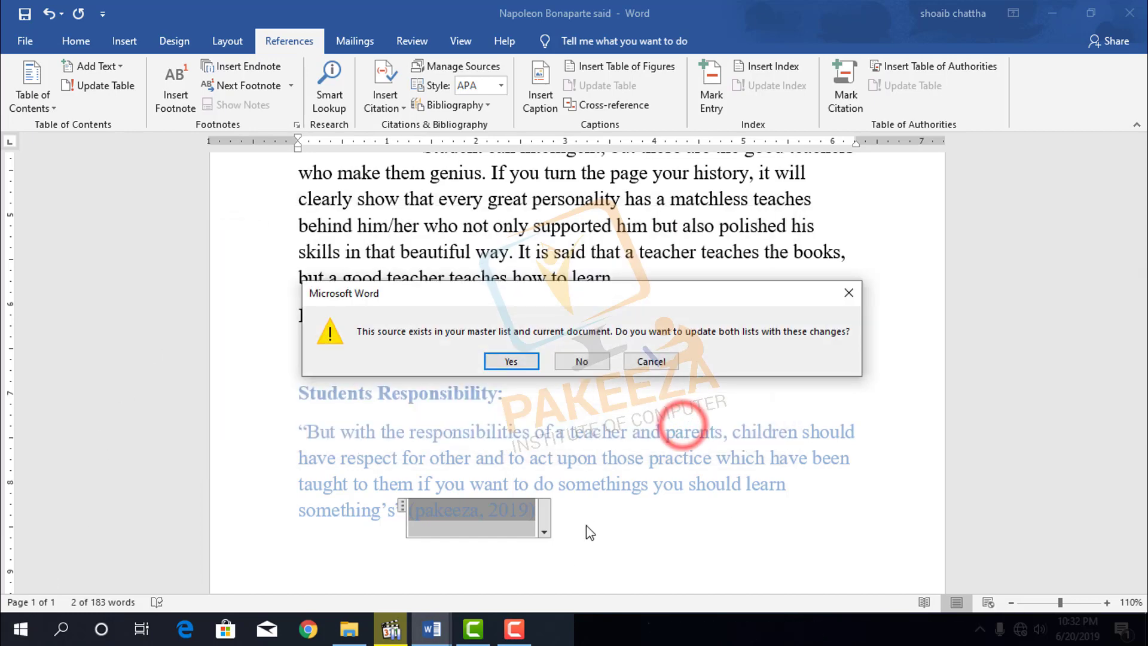
left_click(515, 360)
left_click(604, 533)
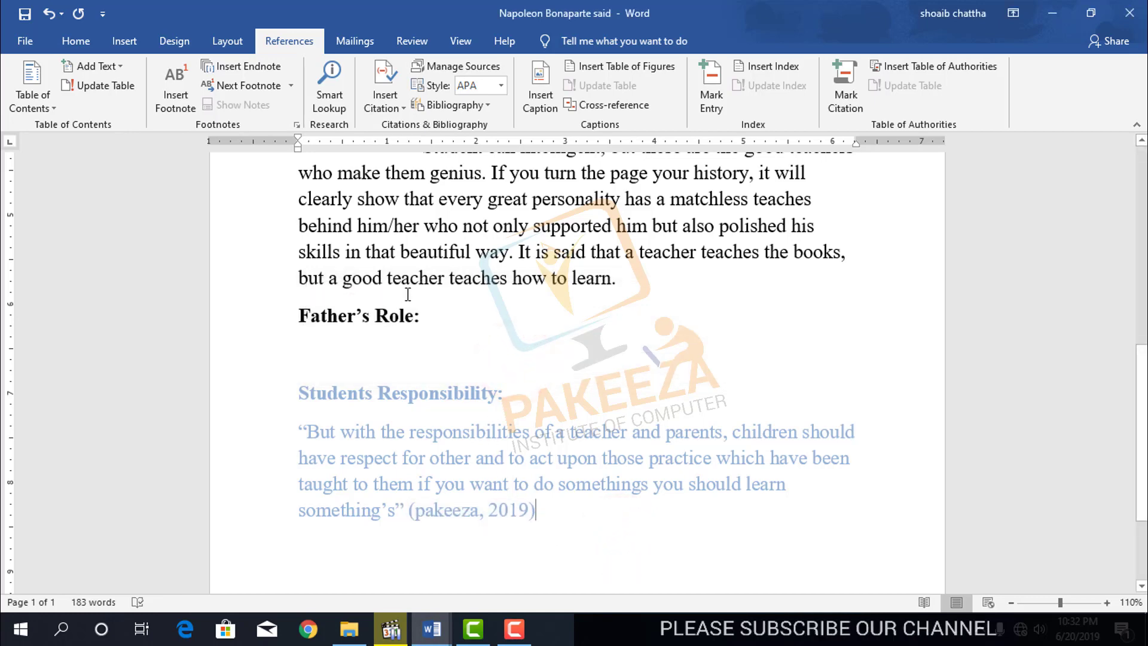
- Review the existing sources available for citation and the source details behind the Students Responsibility citation, and close them without changes
left_click(401, 110)
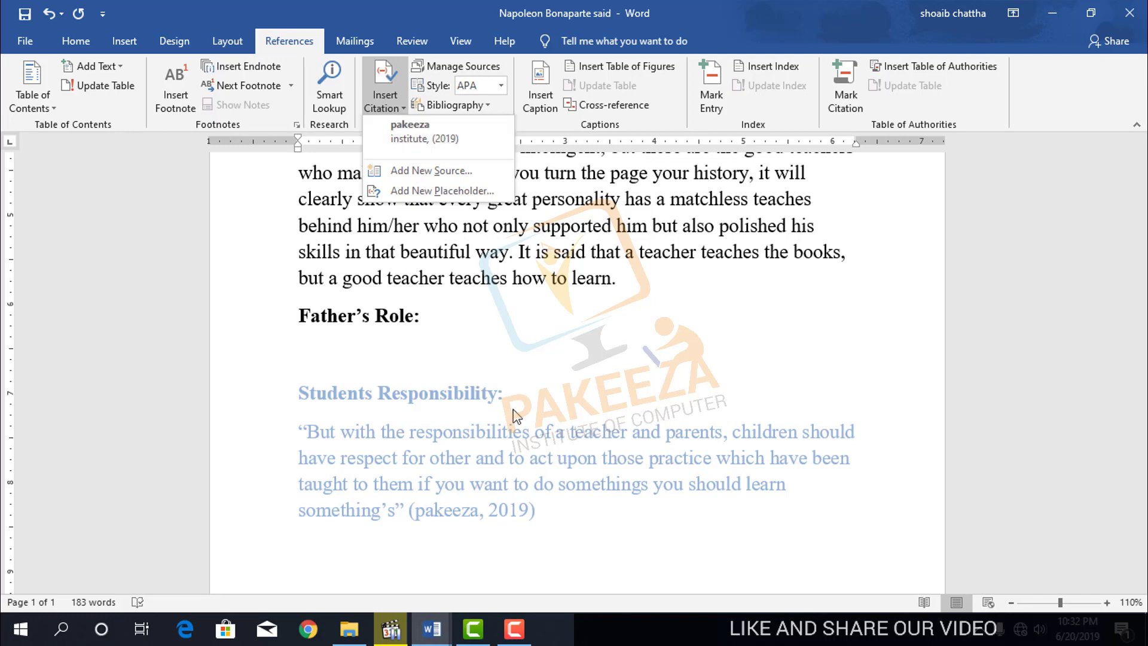
left_click(536, 515)
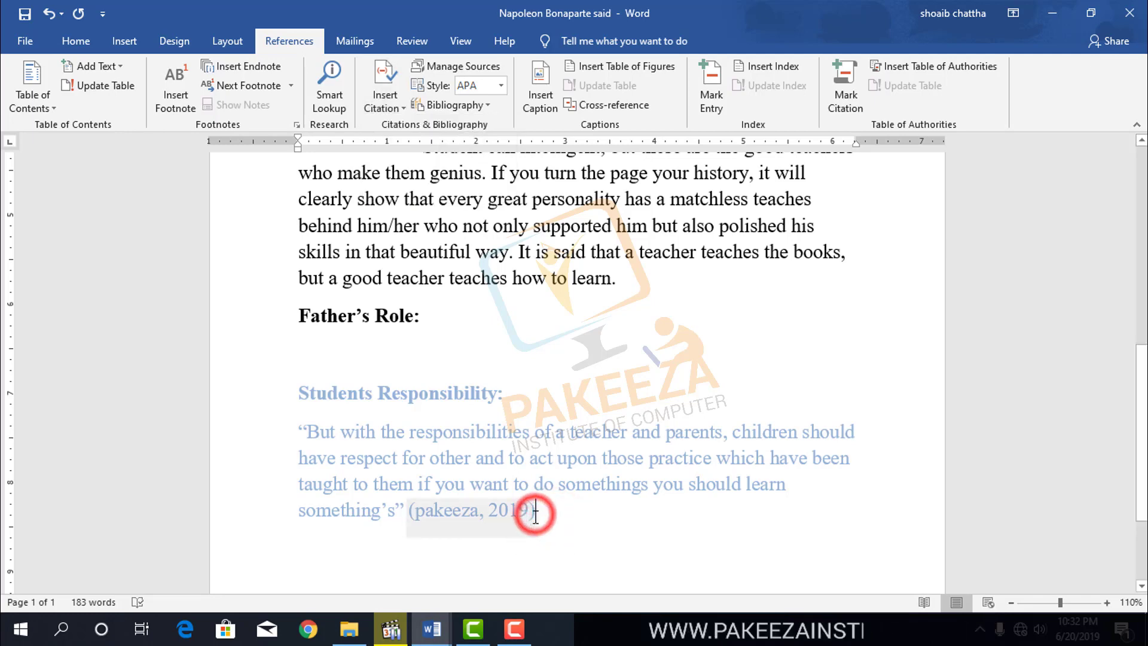
left_click(526, 508)
left_click(543, 531)
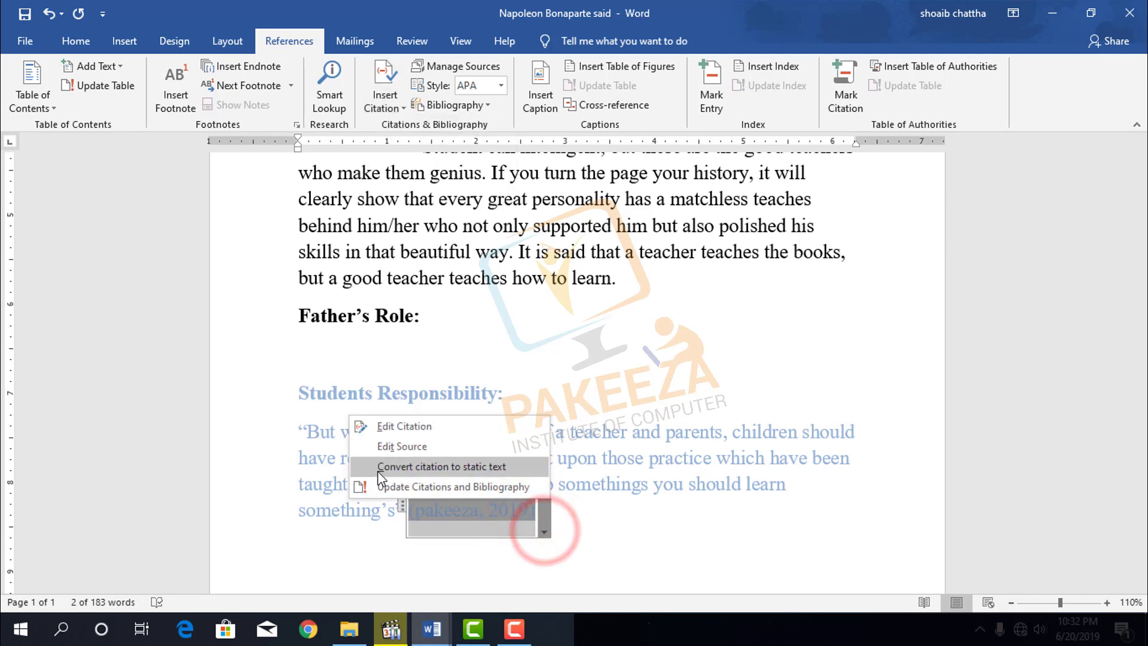
left_click(385, 446)
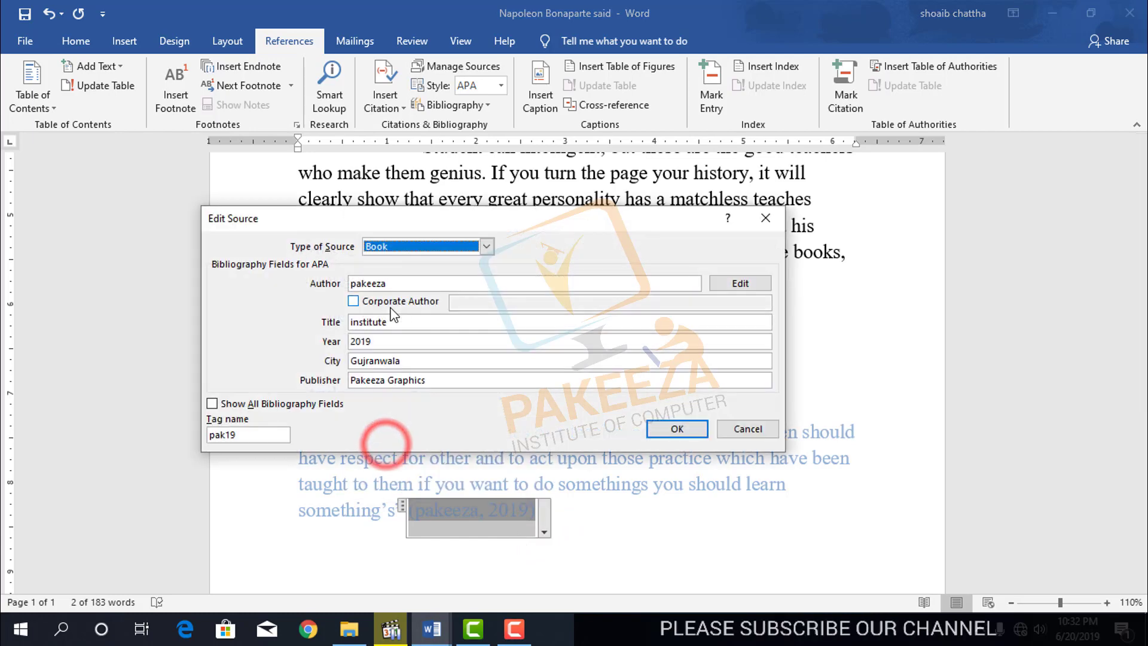
left_click(733, 430)
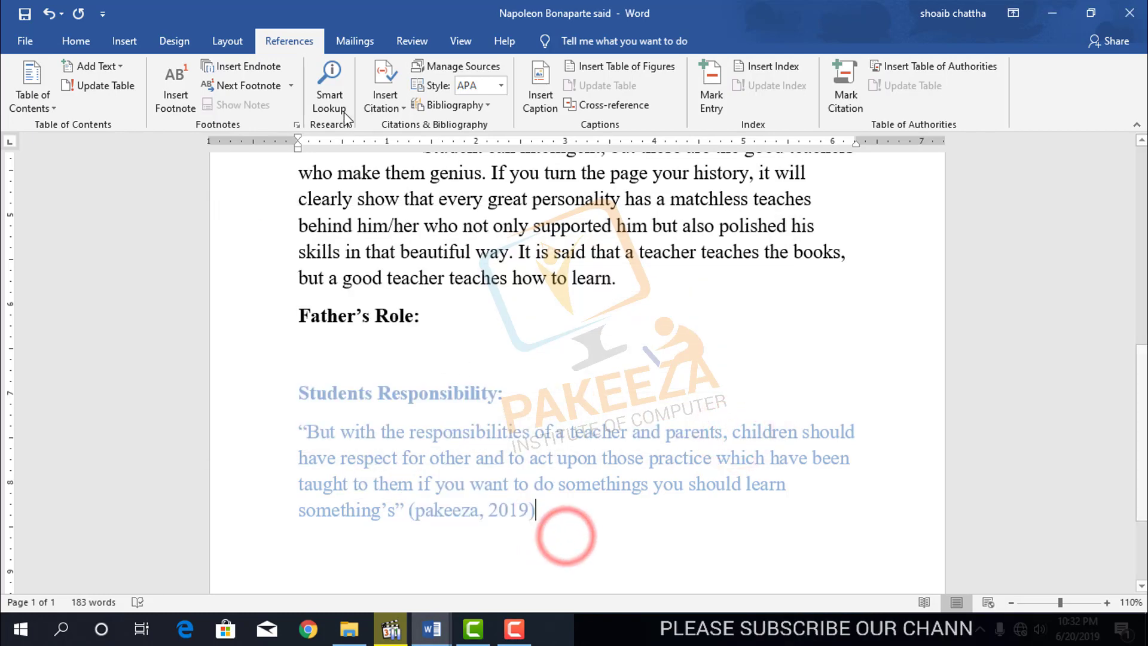
- Insert the existing pakeeza source's citation again at the end of the Students Responsibility paragraph, and delete that duplicate
left_click(394, 108)
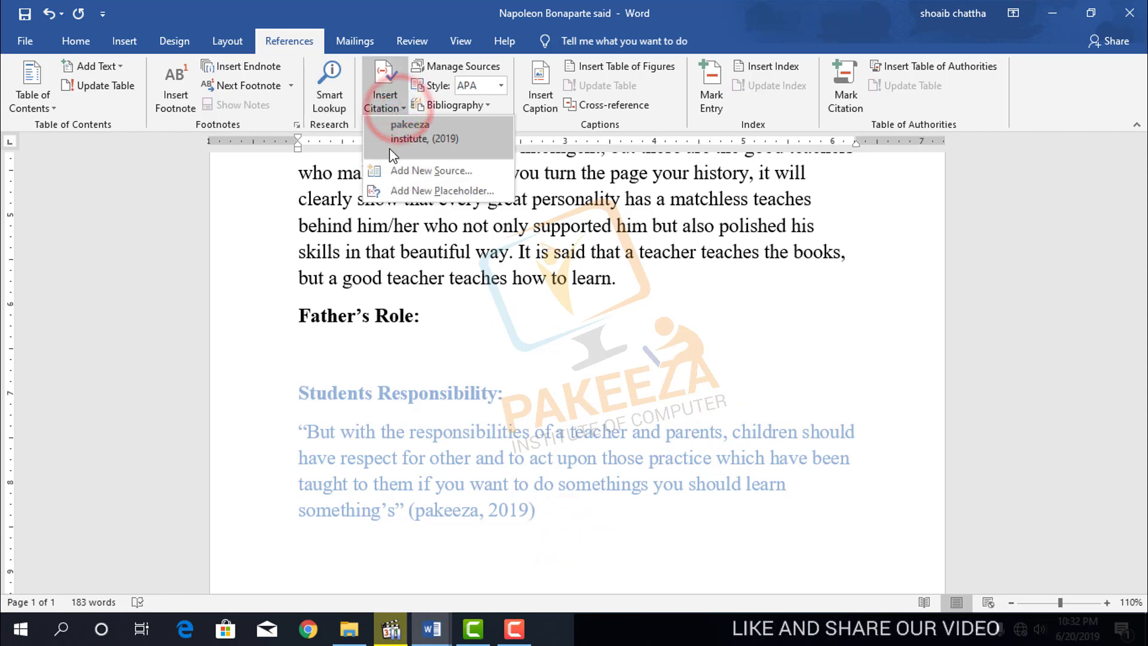
left_click(402, 131)
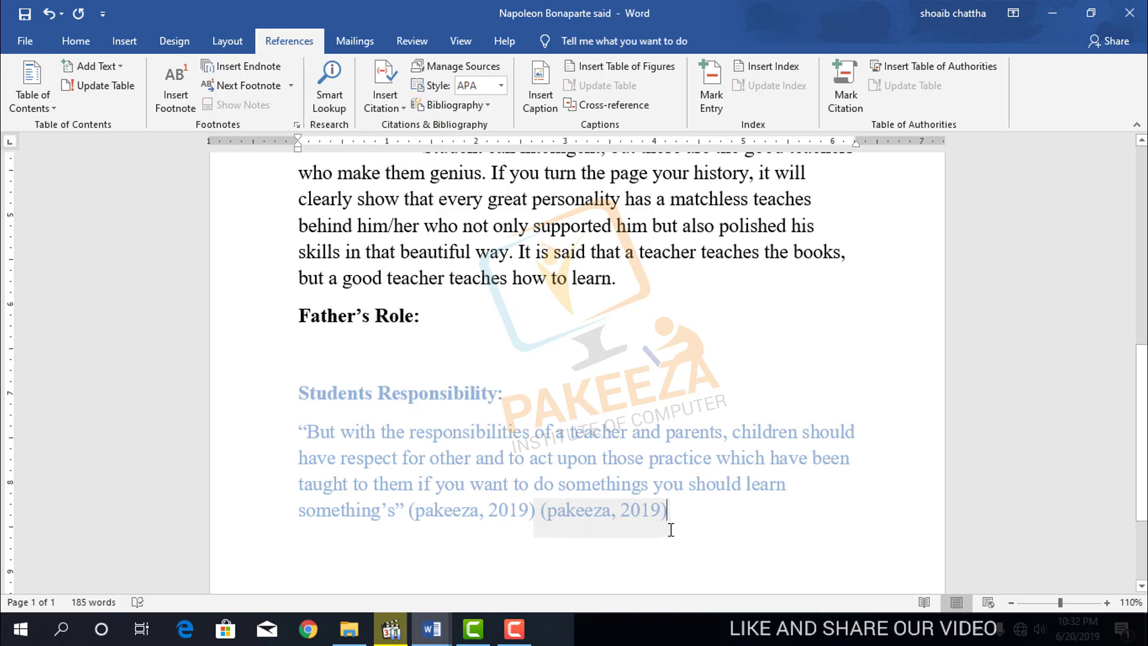
left_click_drag(668, 514, 586, 519)
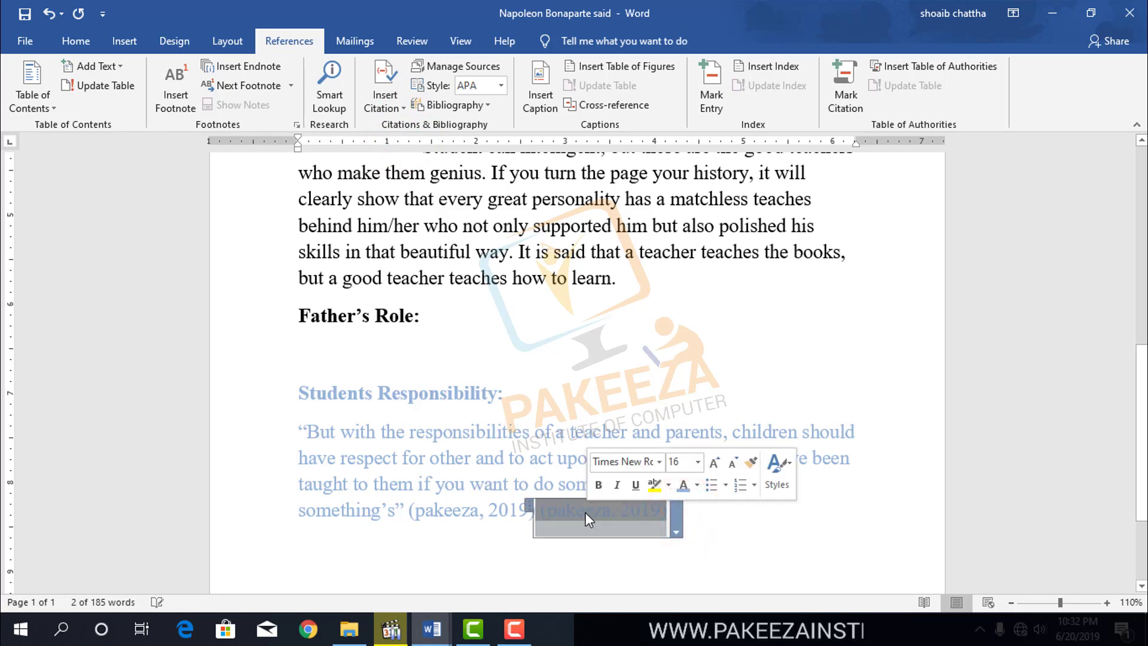
key("Delete")
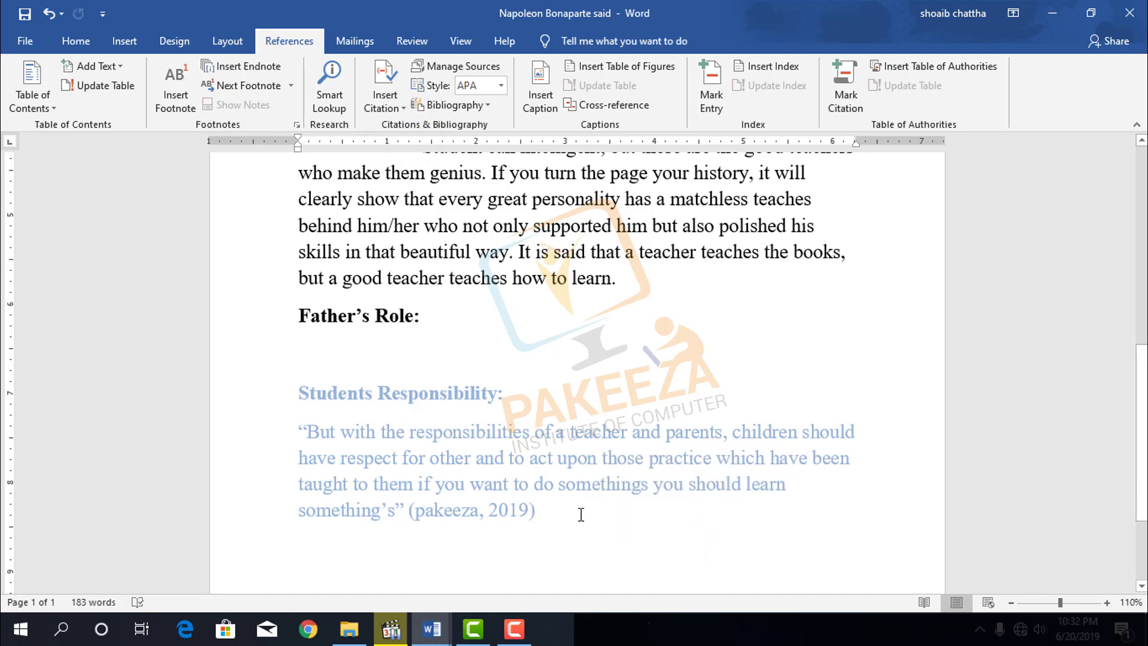
left_click(581, 516)
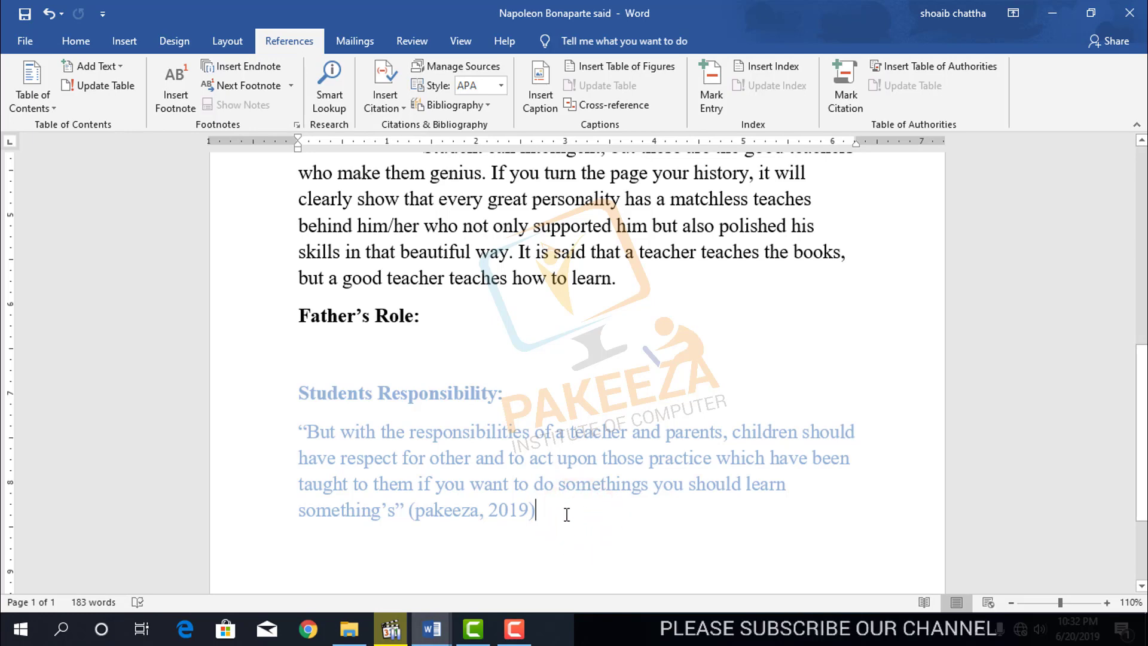
left_click(513, 627)
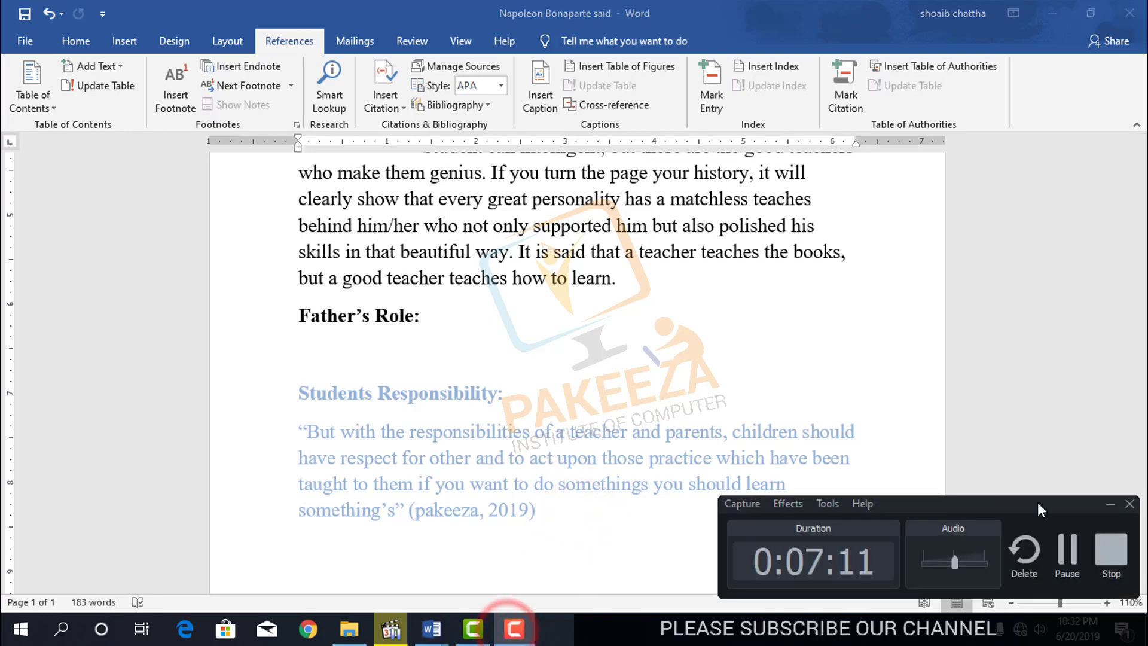
left_click(1105, 506)
left_click(544, 511)
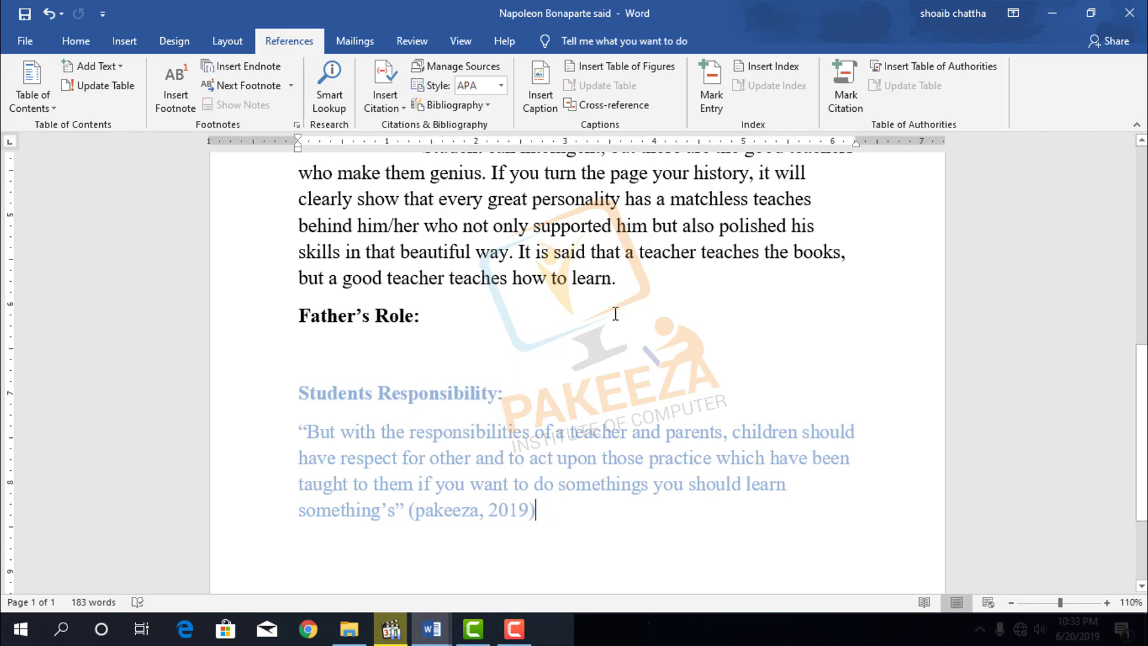
- Start a new citation source at the end of the Teacher Role paragraph and set its type to Web site
scroll(616, 291, "up", 2)
left_click(629, 407)
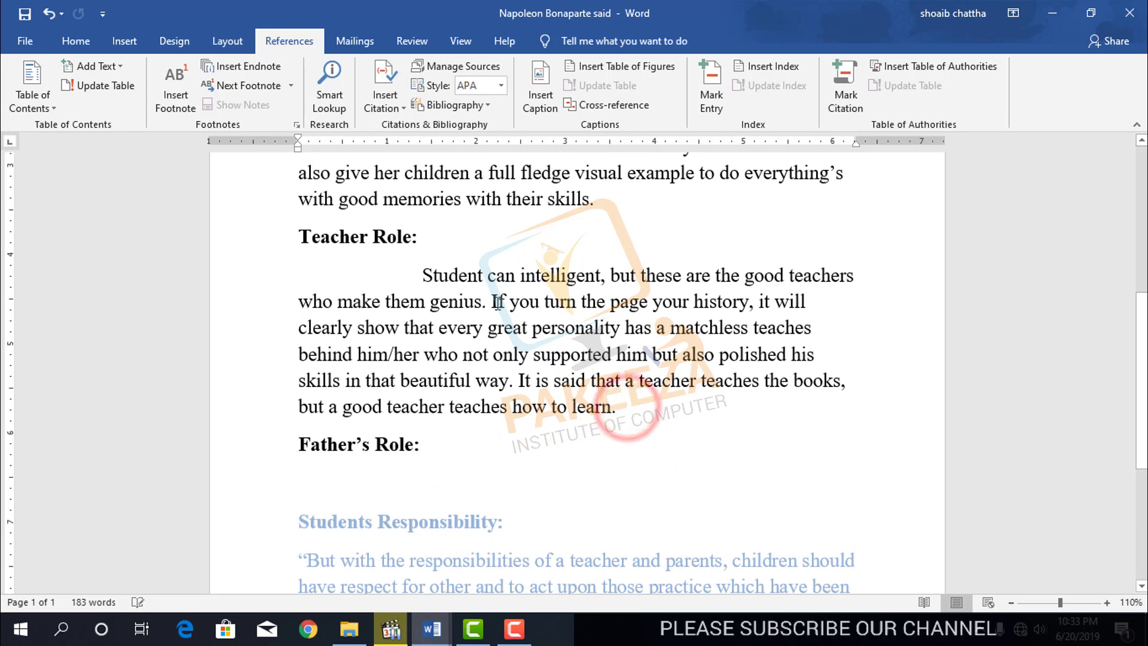
left_click(407, 89)
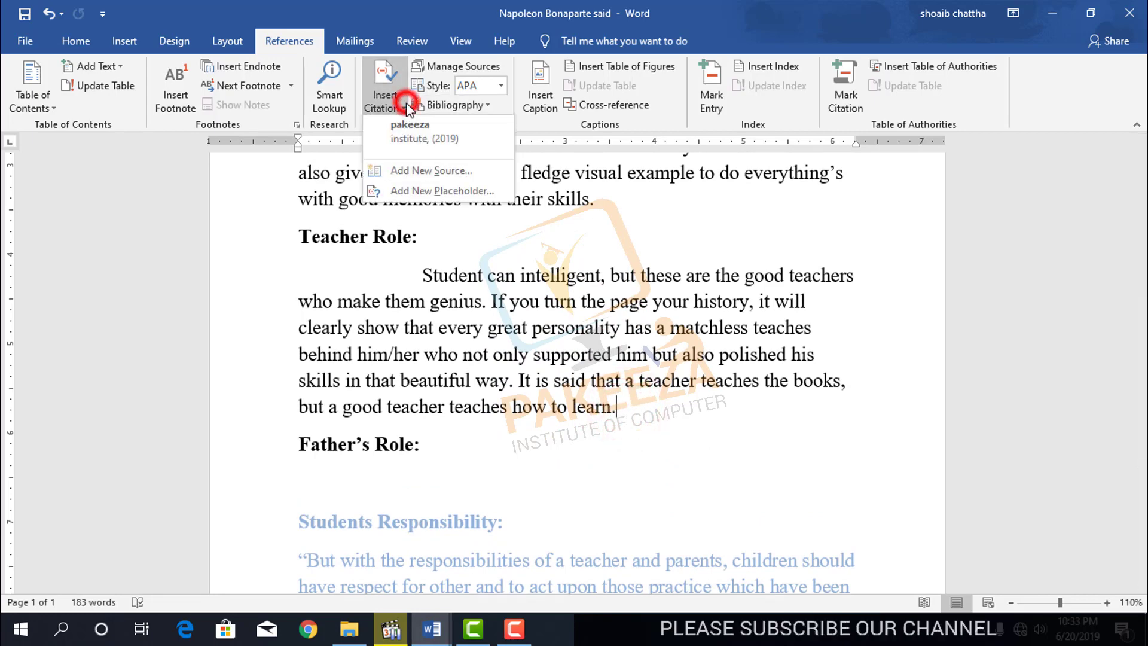
left_click(410, 172)
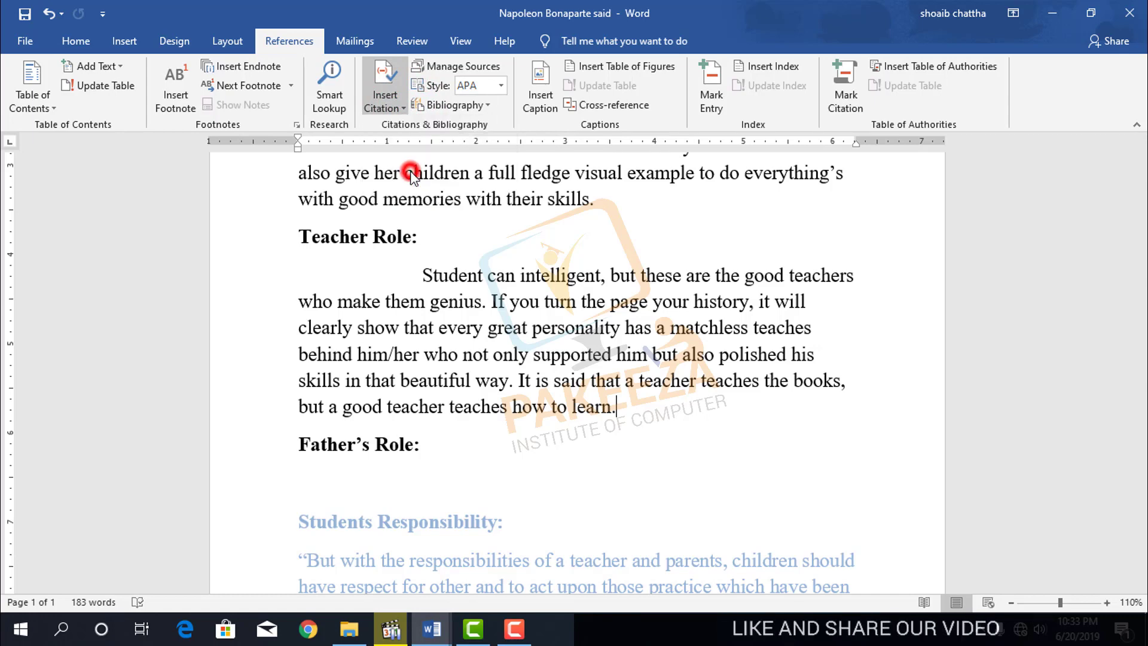
left_click(417, 245)
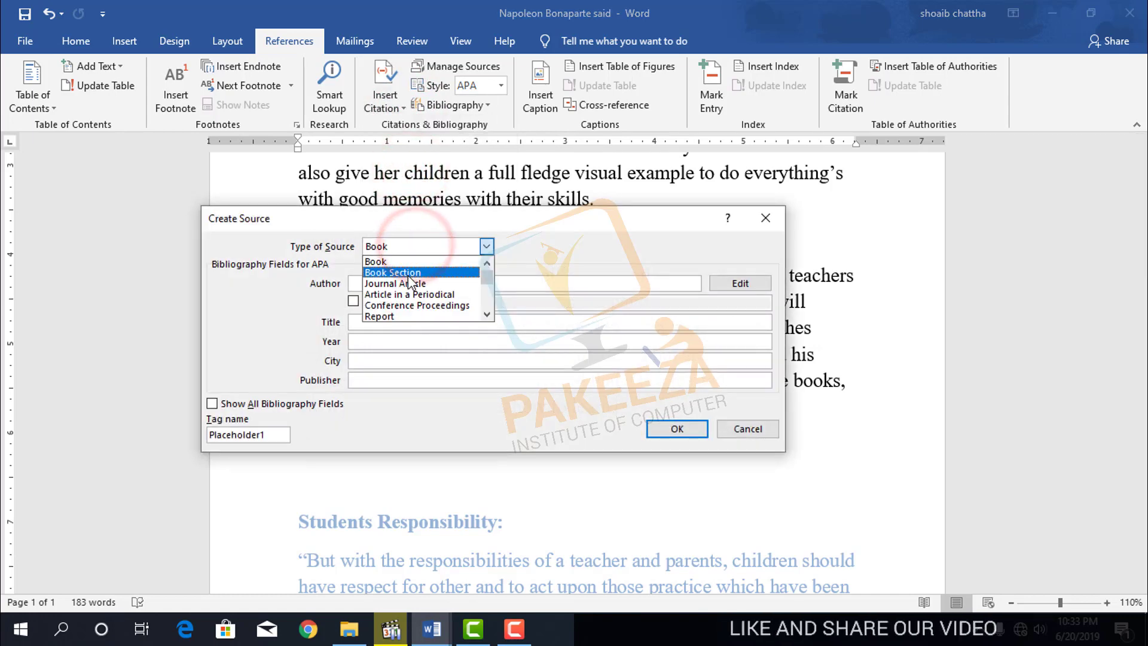
left_click_drag(488, 275, 488, 281)
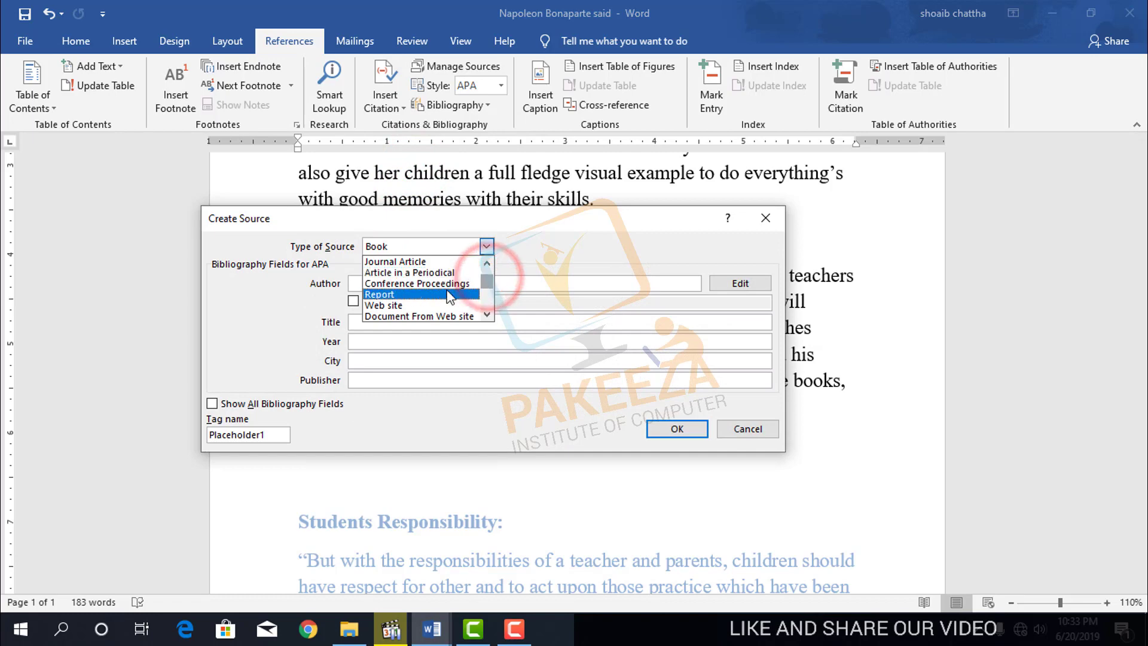
left_click(390, 305)
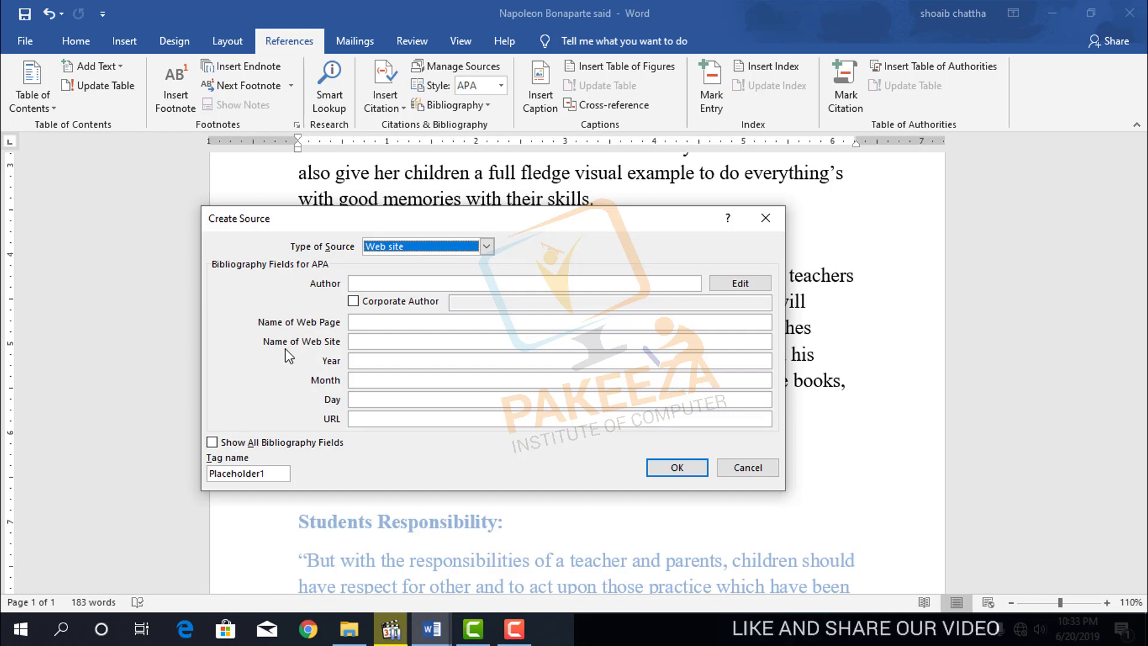
- Check the example hints for the Web site source's fields and insert its citation with all bibliography fields left empty
left_click(367, 339)
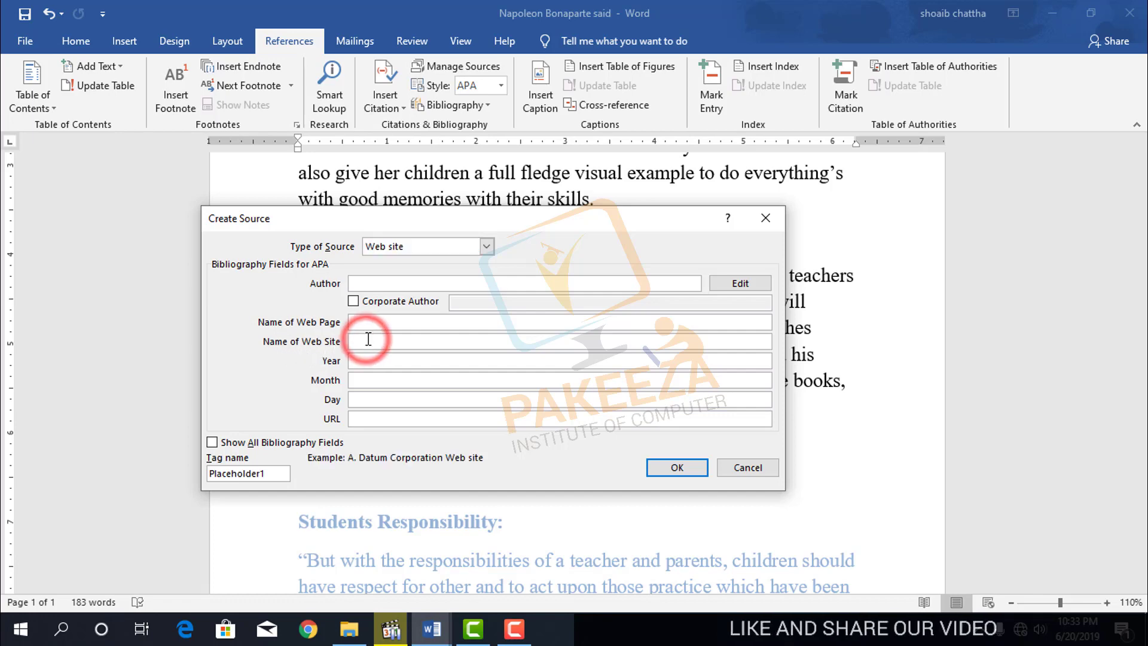
left_click(367, 323)
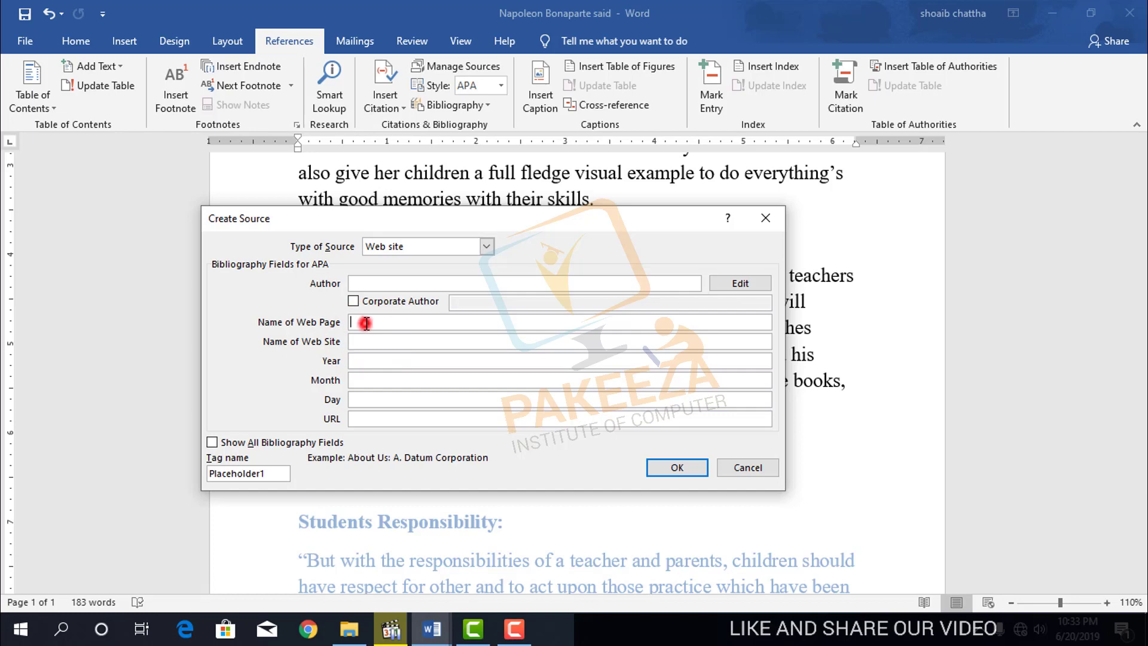
left_click(489, 463)
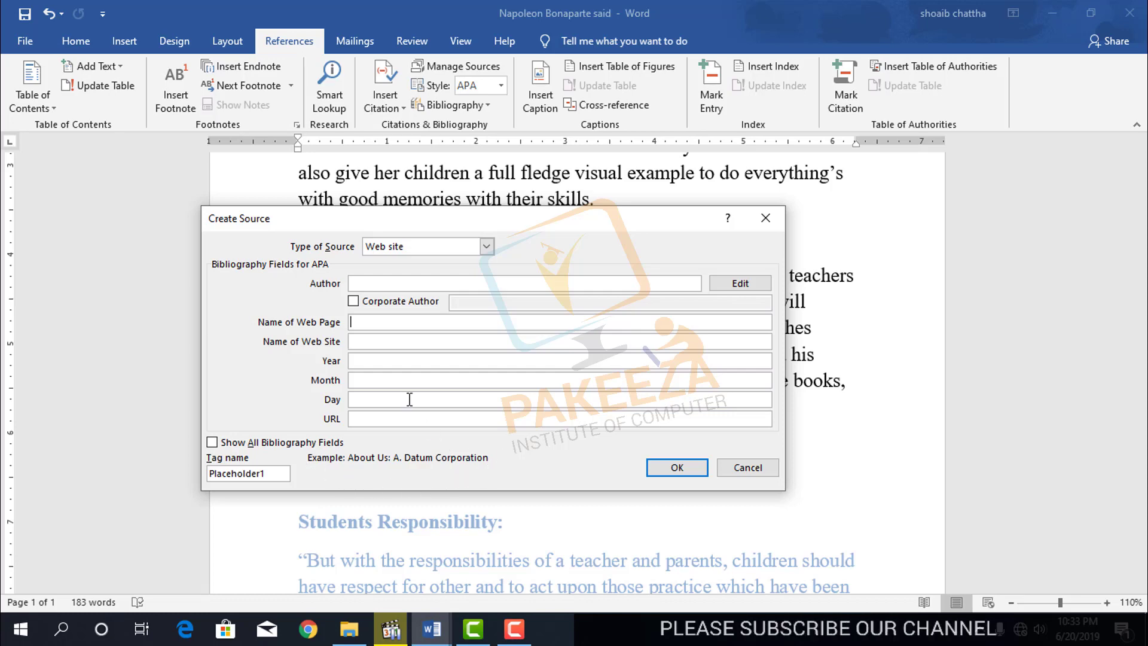
left_click(367, 344)
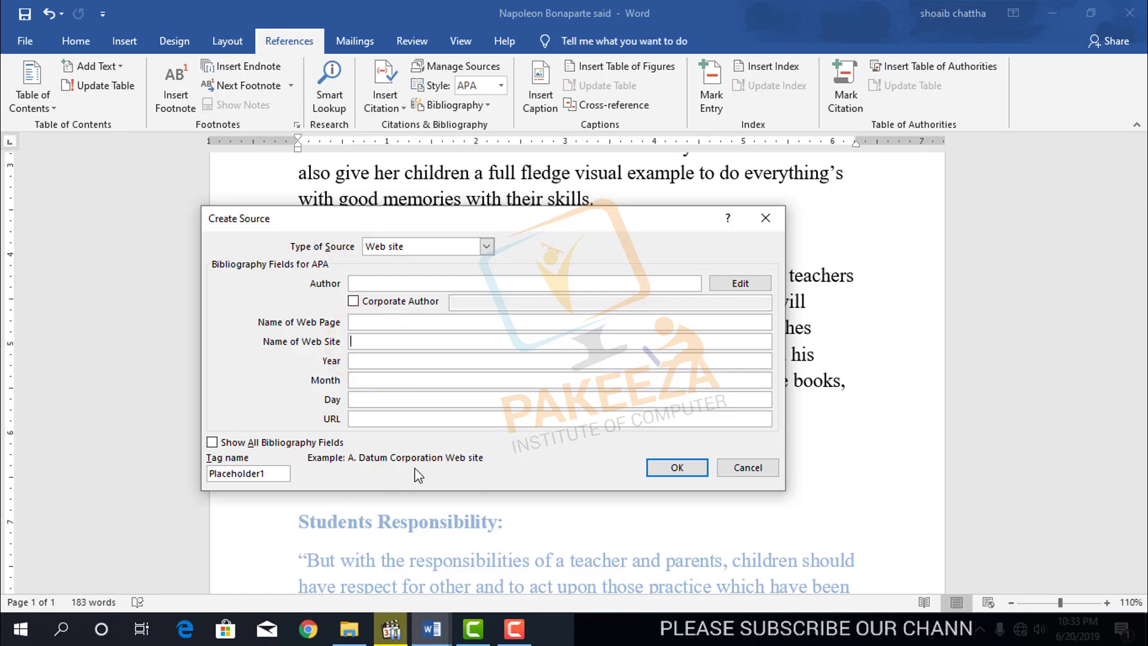
left_click(364, 358)
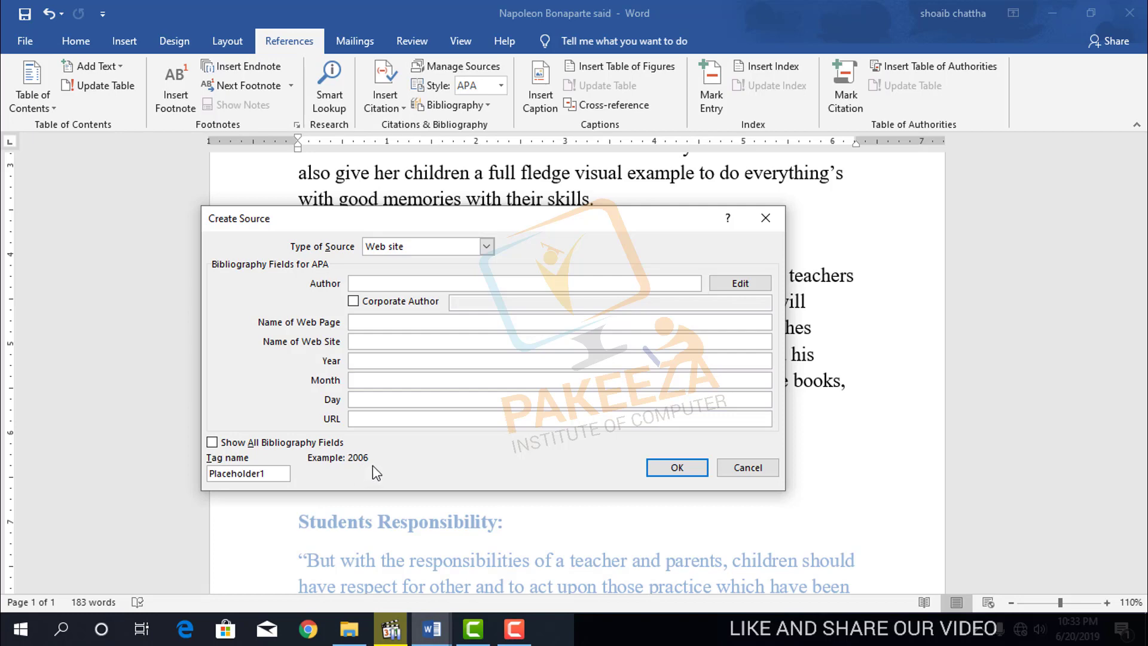
left_click(372, 380)
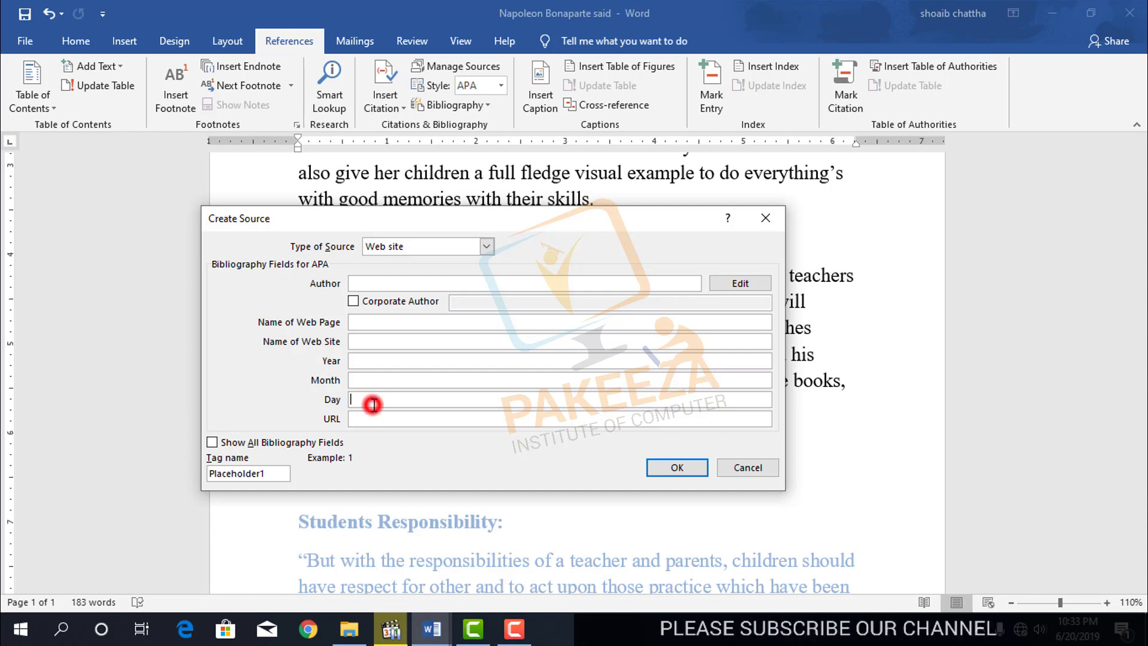
left_click(366, 421)
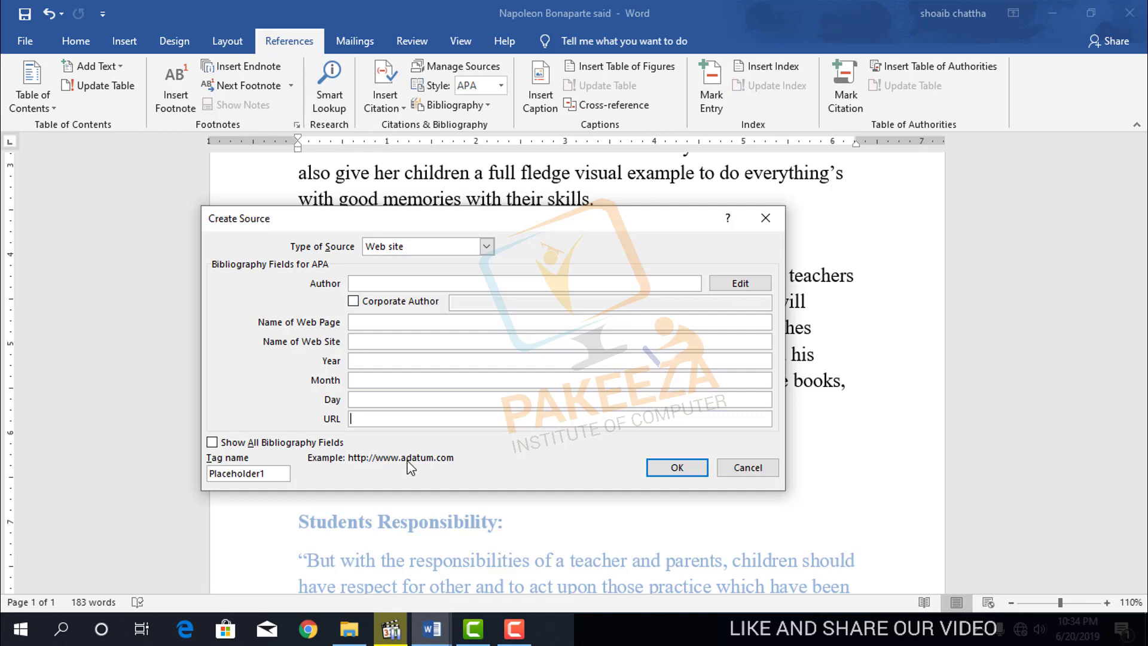
left_click(676, 467)
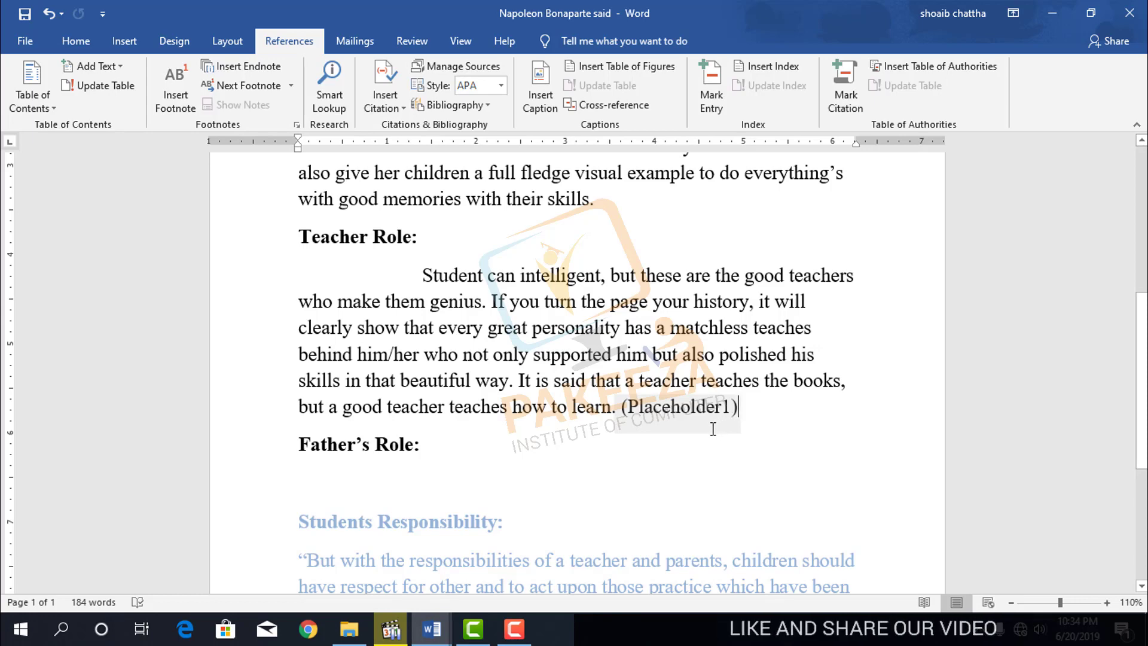
- Insert the built-in Bibliography after the citation that ends the Students Responsibility paragraph
scroll(616, 440, "down", 1)
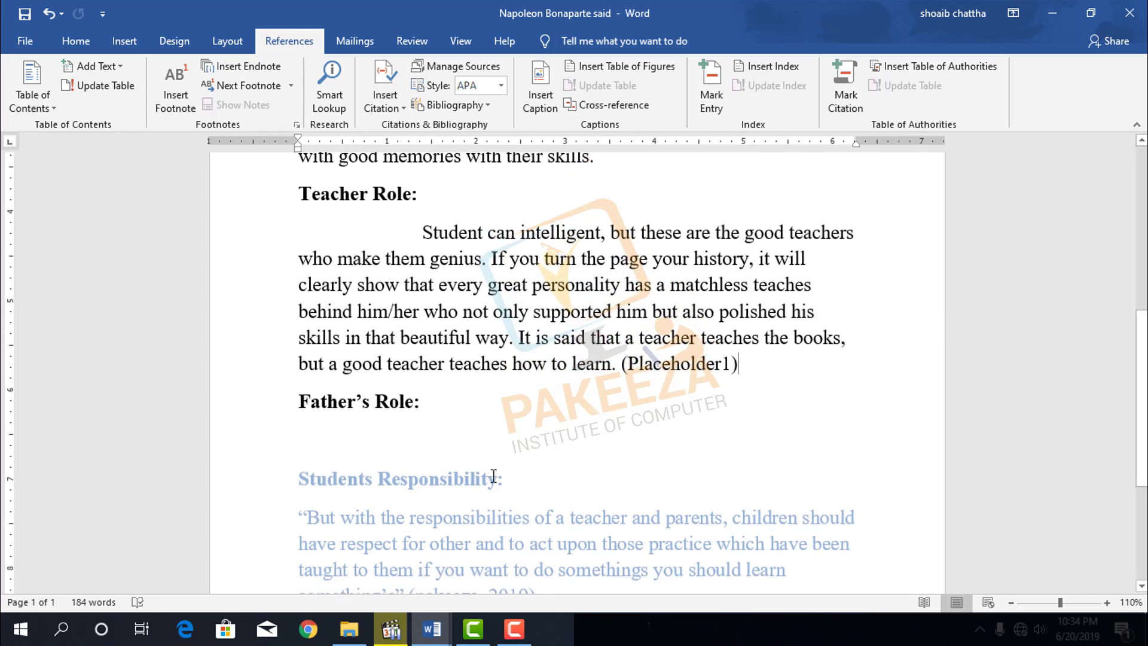
scroll(495, 475, "down", 3)
left_click(548, 471)
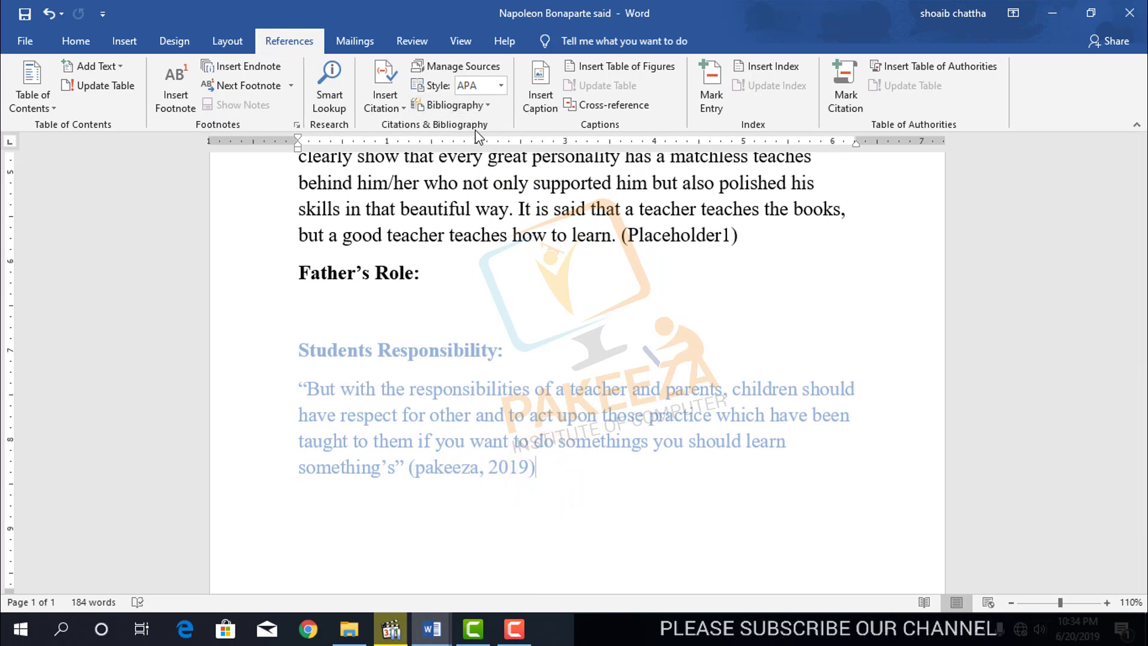
left_click(490, 106)
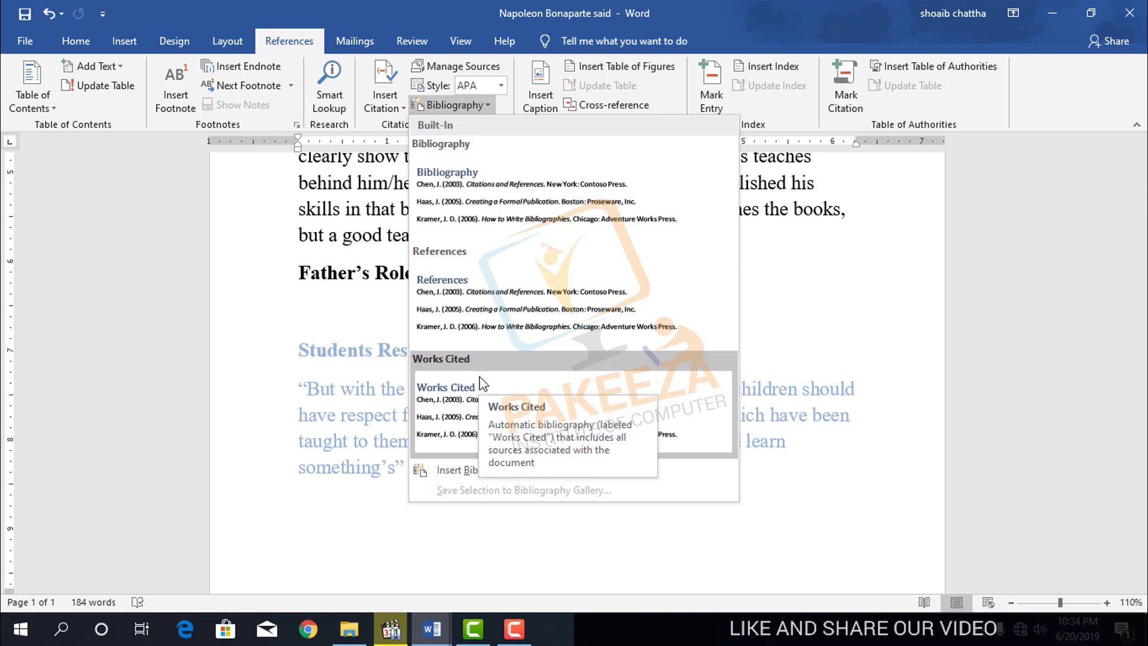
left_click(458, 178)
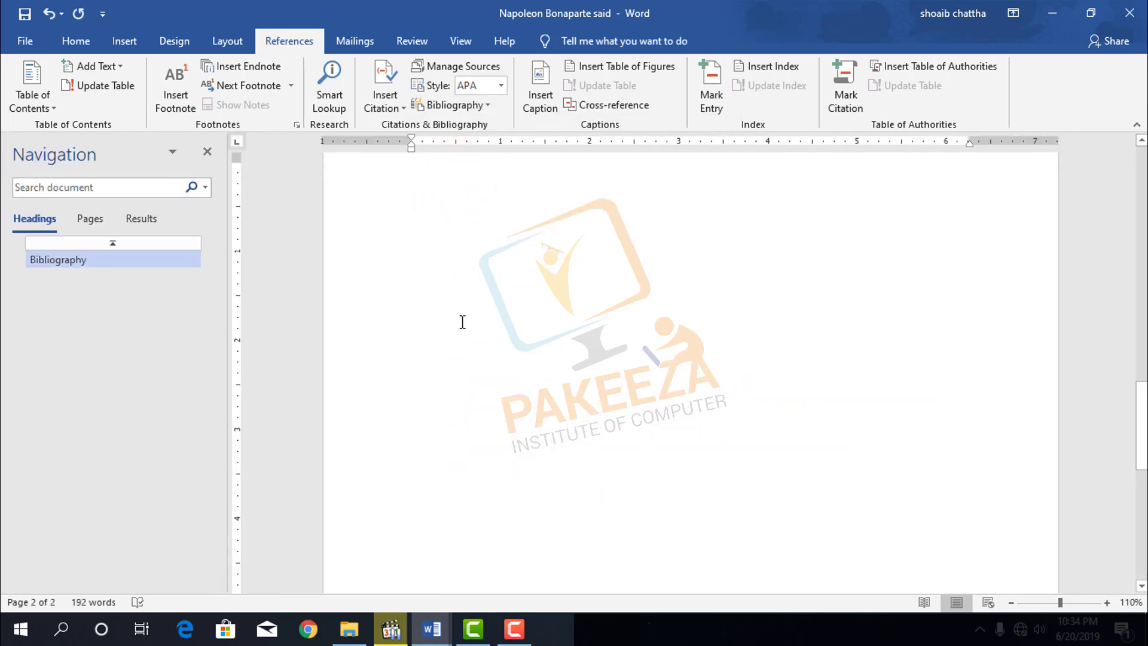
scroll(462, 315, "up", 6)
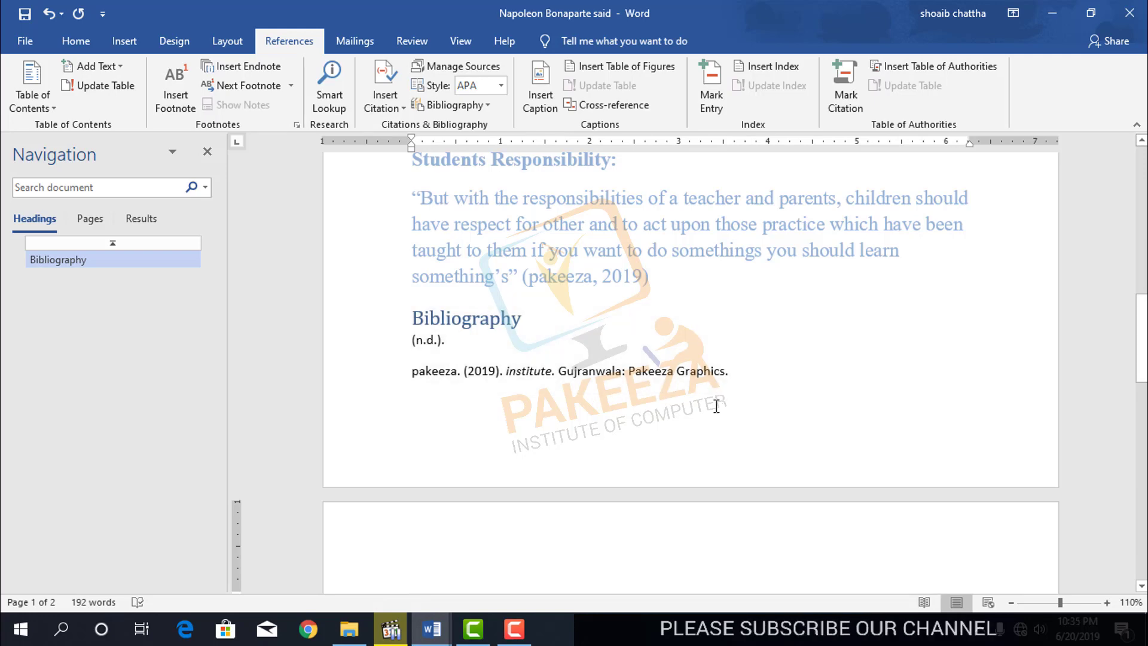
- Compare the Students Responsibility citation's source details with its bibliography entry, and close the source without changes
left_click(641, 274)
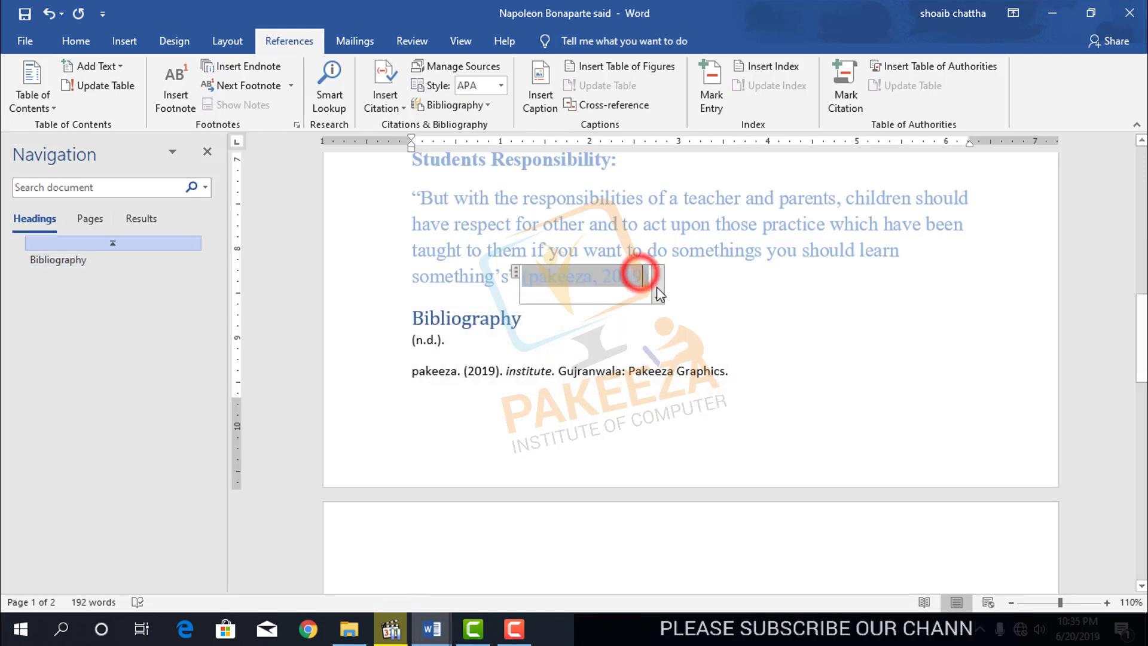
left_click(658, 297)
left_click(542, 336)
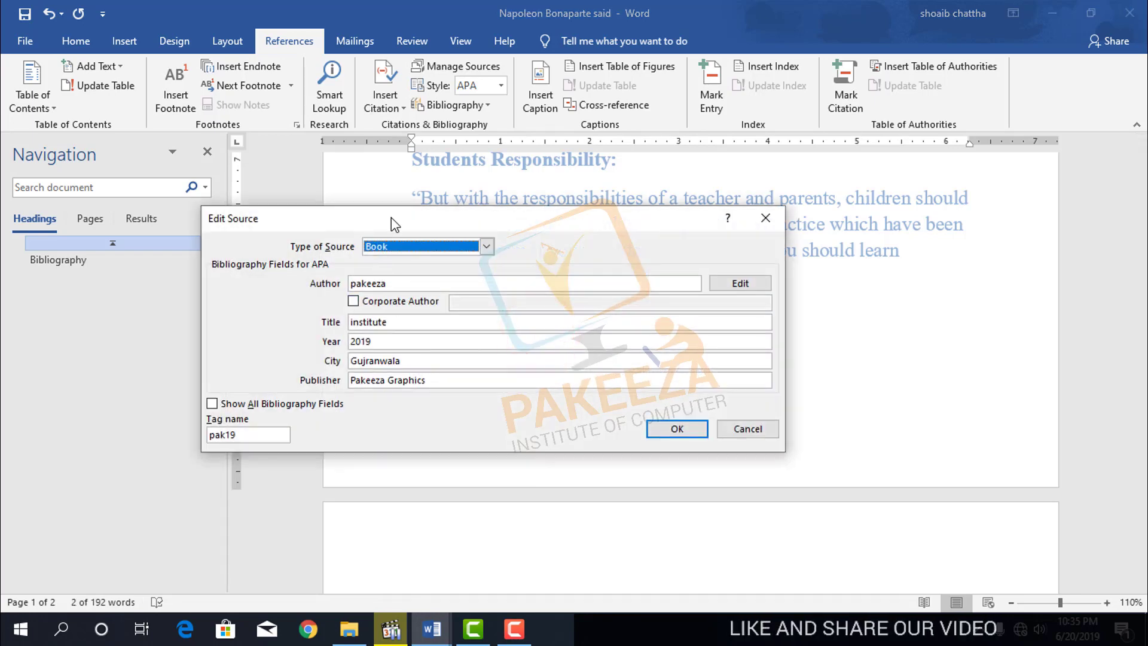
left_click_drag(391, 226, 495, 435)
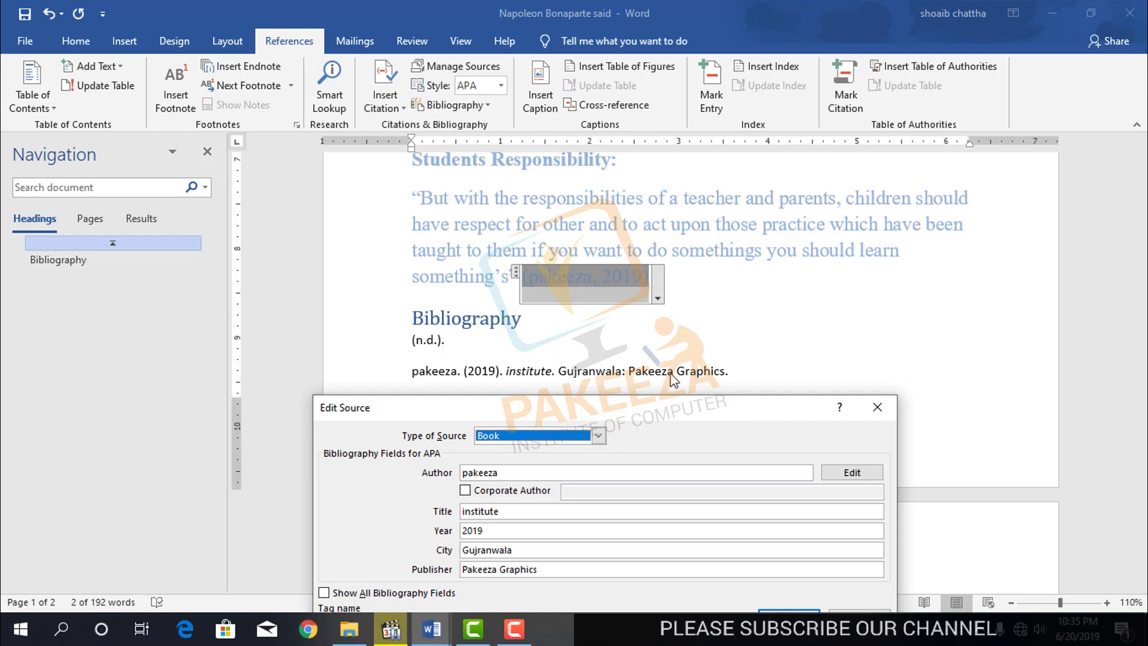
left_click(874, 409)
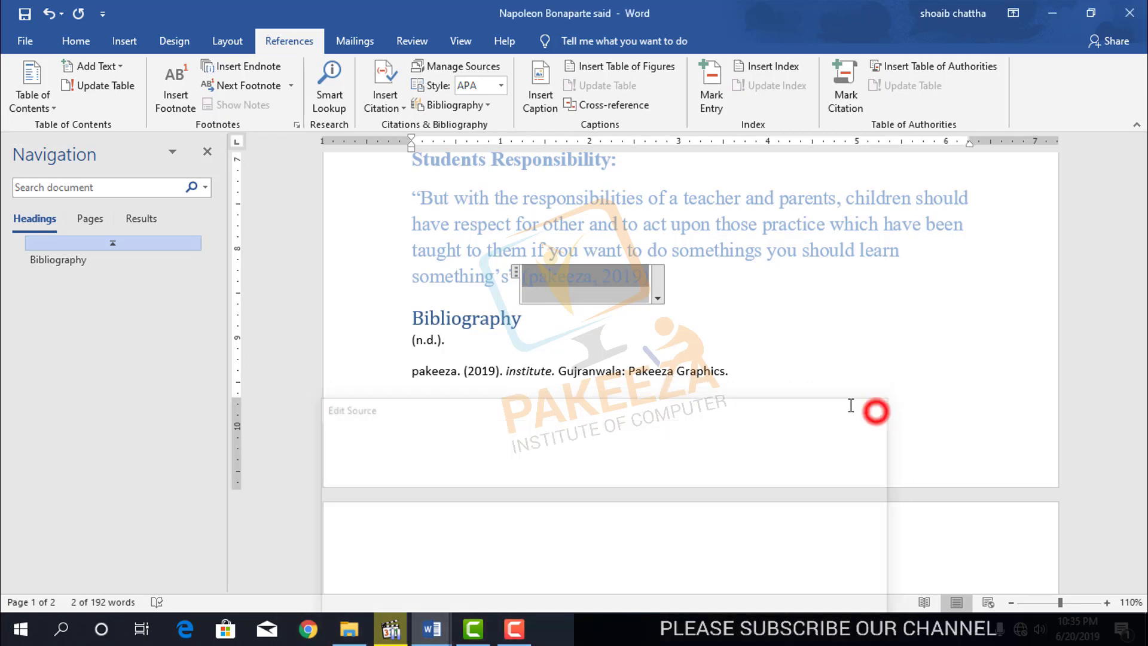
- Leave the citation for the bibliography block and close the Navigation pane
left_click(723, 387)
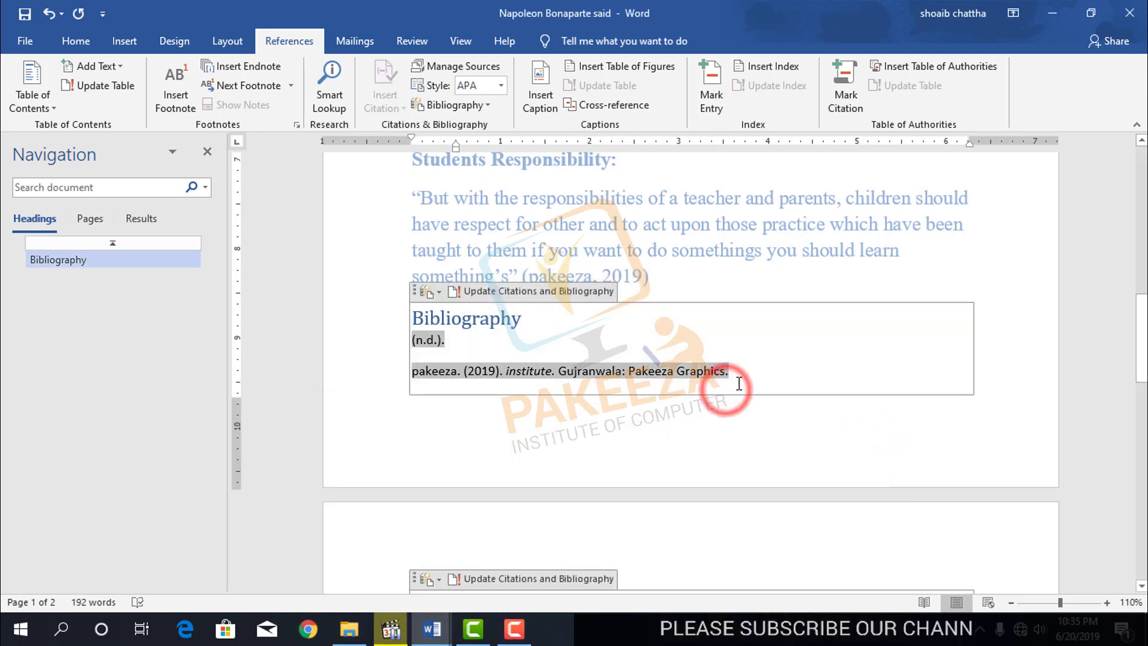
left_click(694, 445)
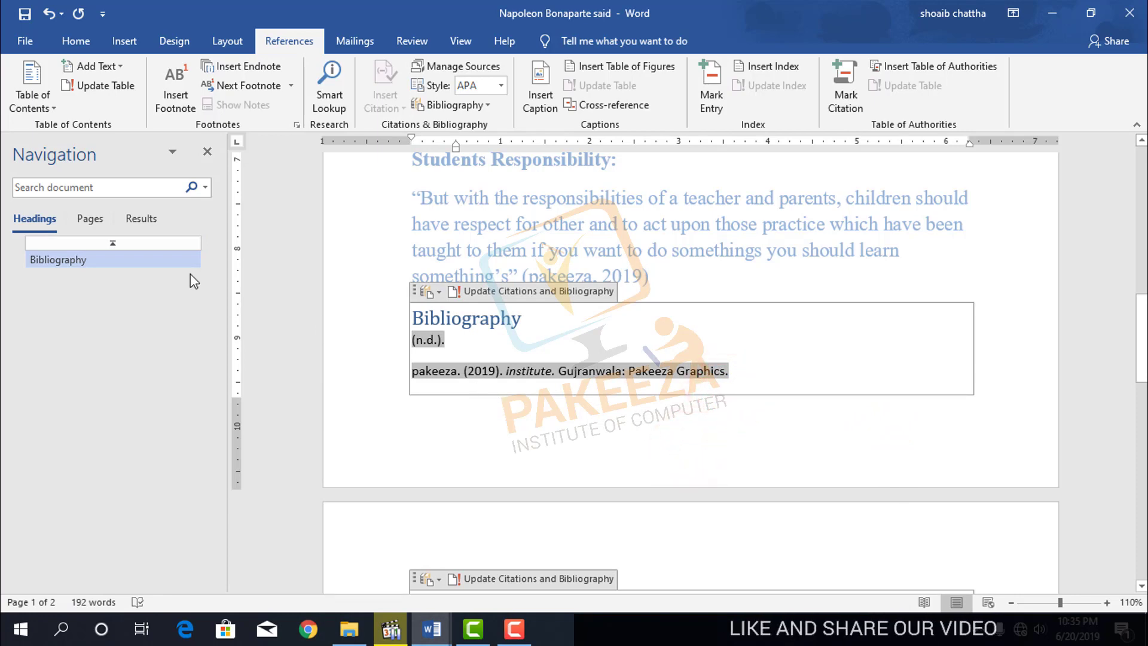
left_click(207, 153)
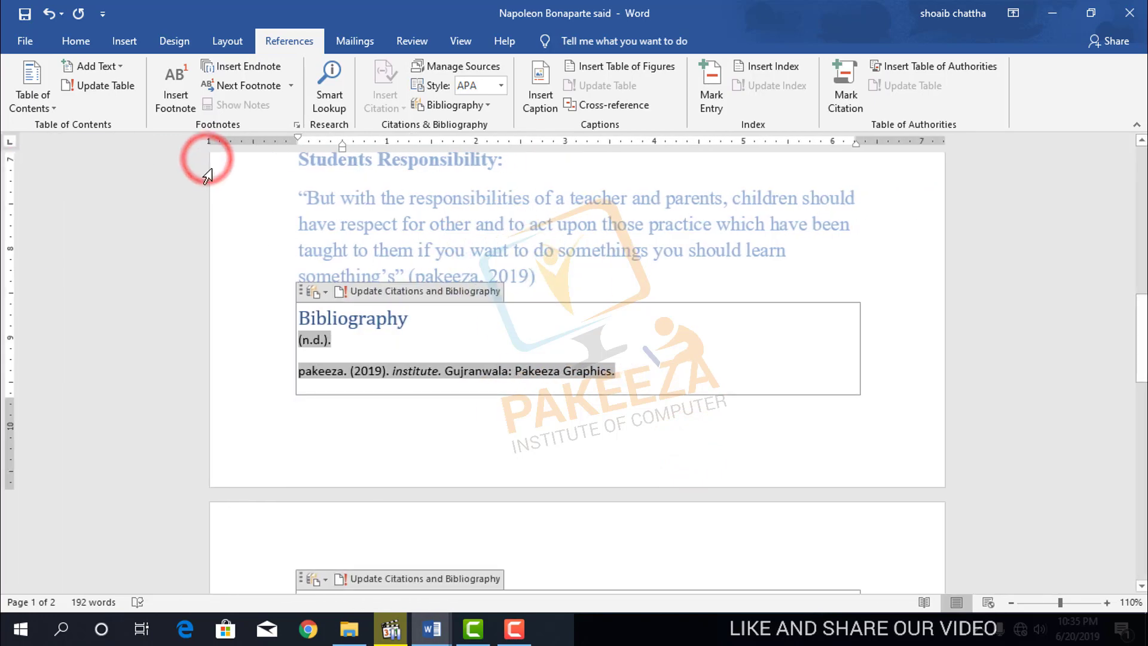
left_click(610, 408)
left_click(897, 389)
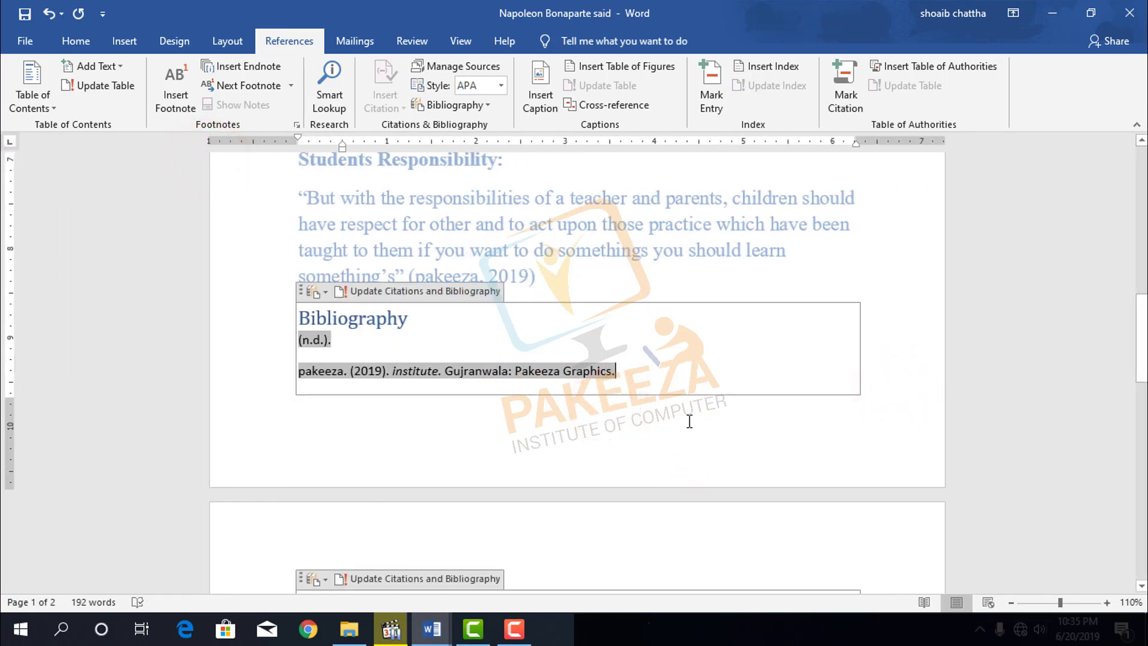
scroll(622, 418, "up", 4)
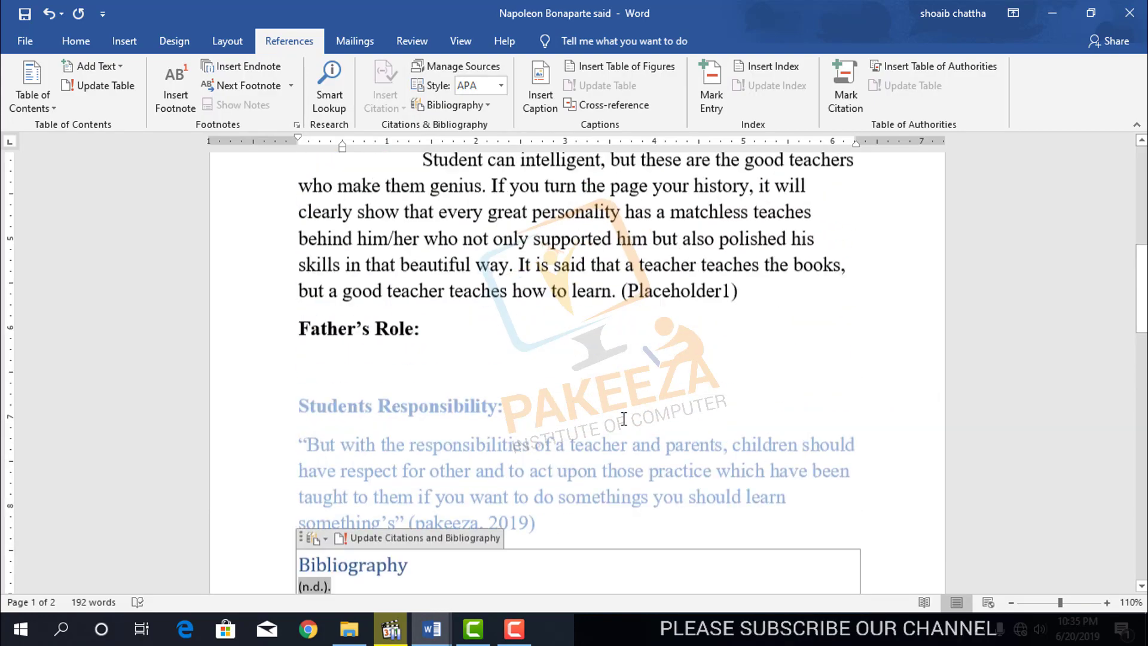
scroll(623, 419, "up", 5)
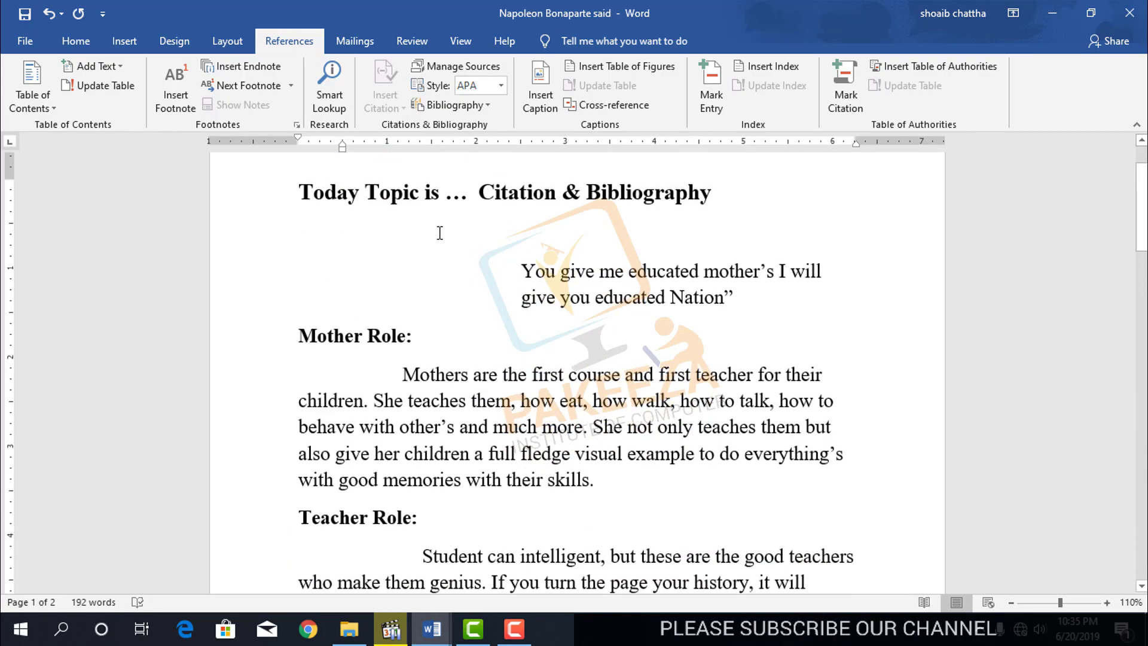